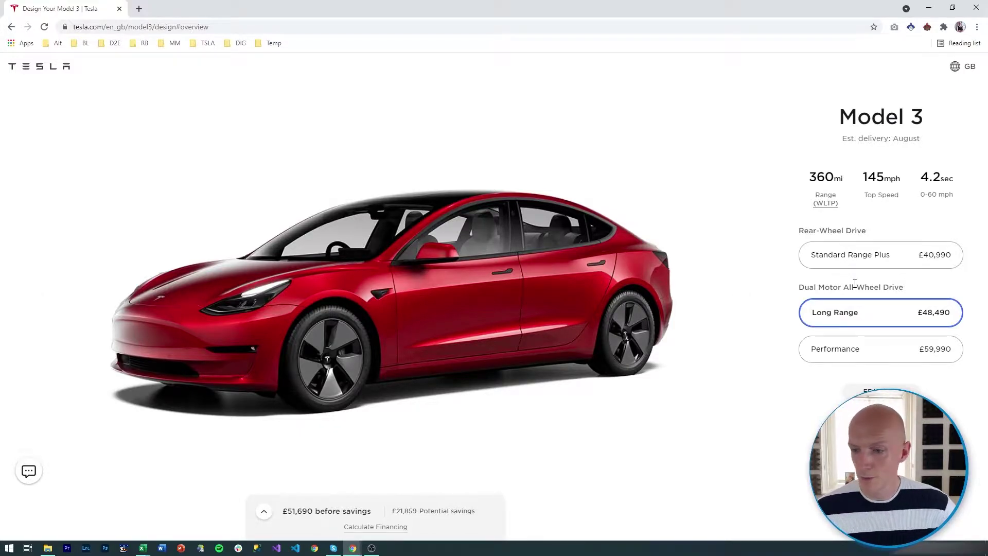
- Review the Model 3 configuration, covering the Long Range trim, exterior colour, wheels and interior options
{"action": "scroll", "coordinate": [856, 298], "scroll_direction": "down", "scroll_amount": 3}
{"action": "scroll", "coordinate": [943, 389], "scroll_direction": "up", "scroll_amount": 2}
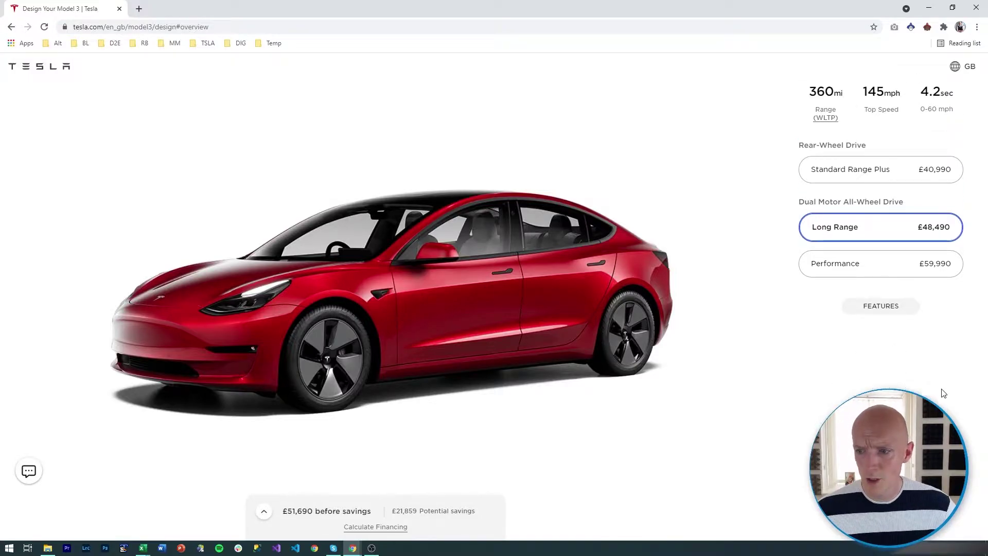
{"action": "scroll", "coordinate": [949, 408], "scroll_direction": "down", "scroll_amount": 5}
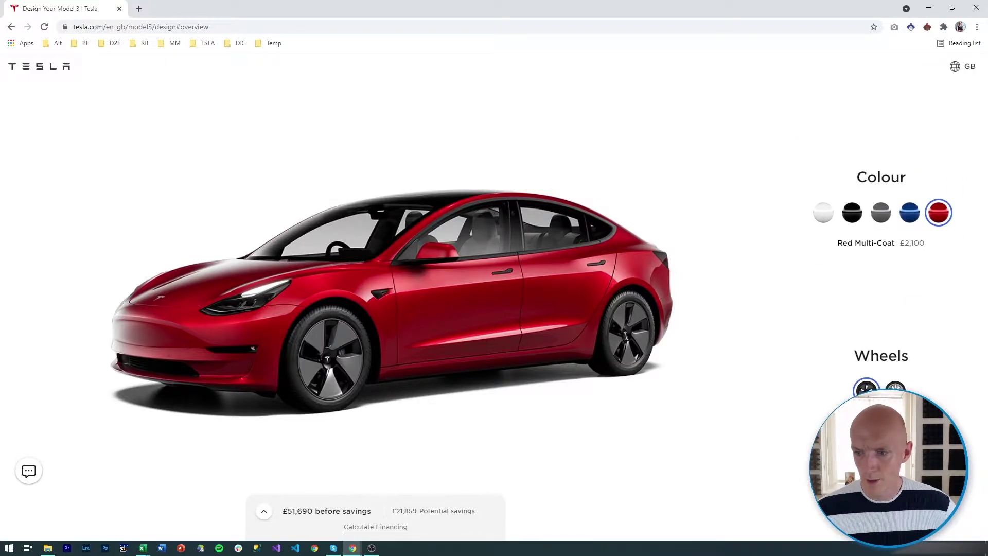
{"action": "scroll", "coordinate": [851, 268], "scroll_direction": "down", "scroll_amount": 3}
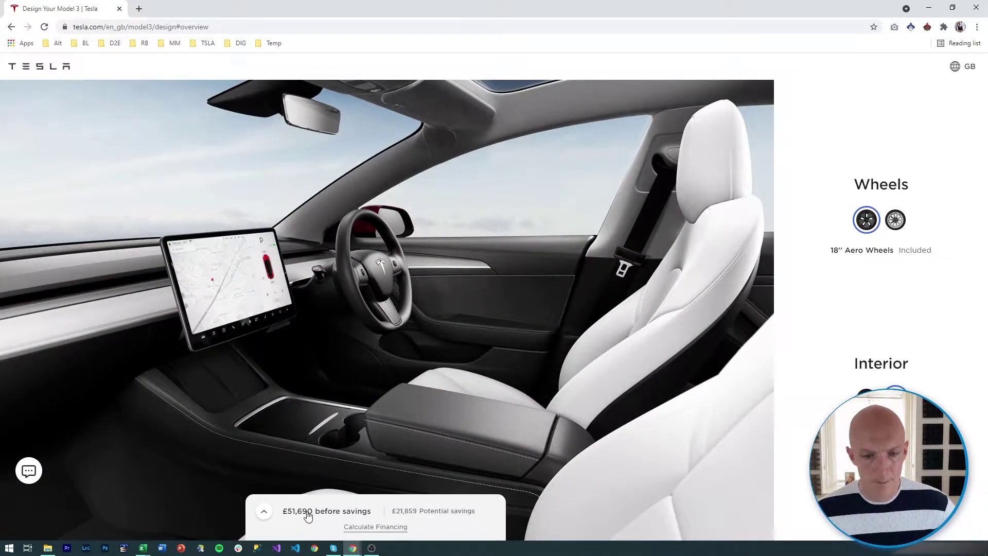
- Open the business finance options, examine the PCP and Business Contract Hire terms including the annual mileage choices, and return to Cash
{"action": "left_click", "coordinate": [266, 513]}
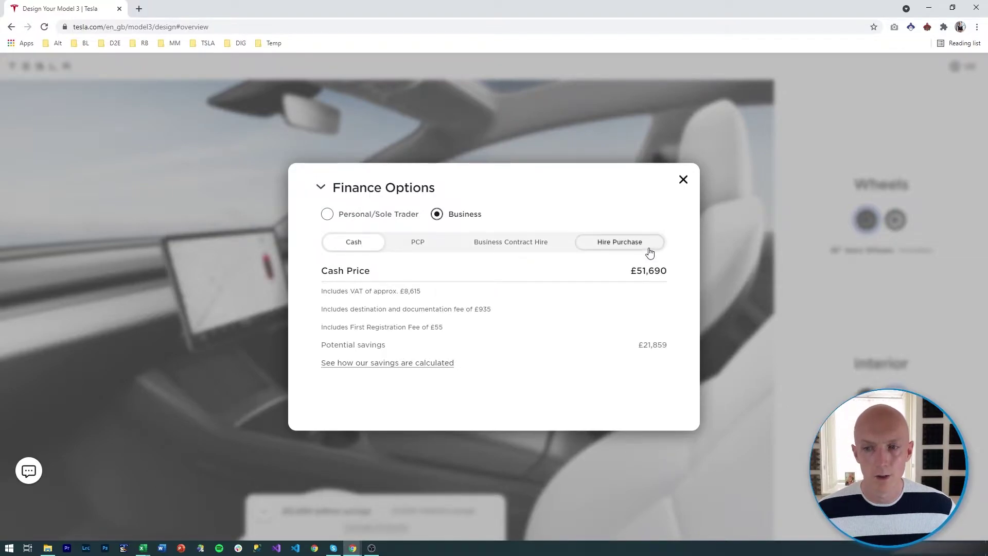
{"action": "left_click", "coordinate": [425, 244]}
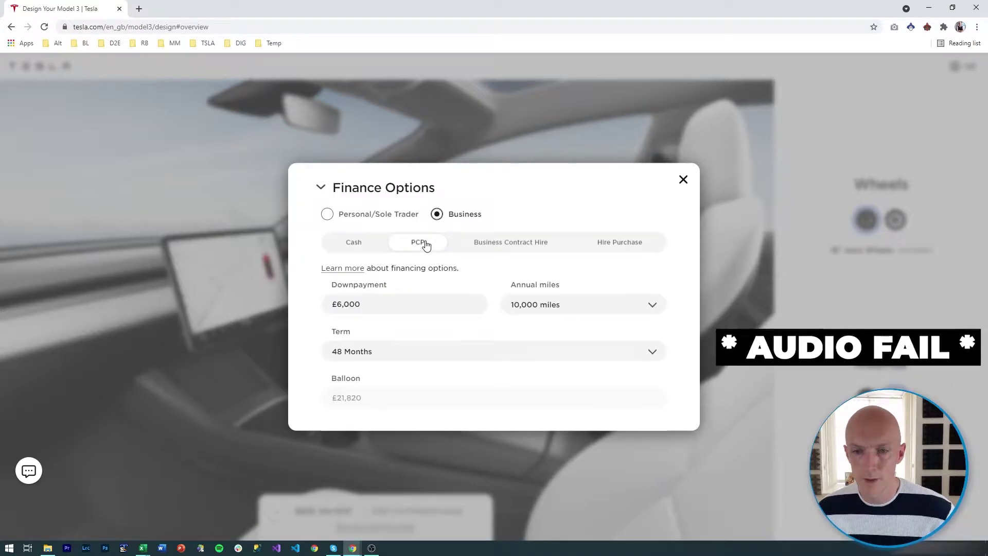
{"action": "left_click", "coordinate": [499, 251]}
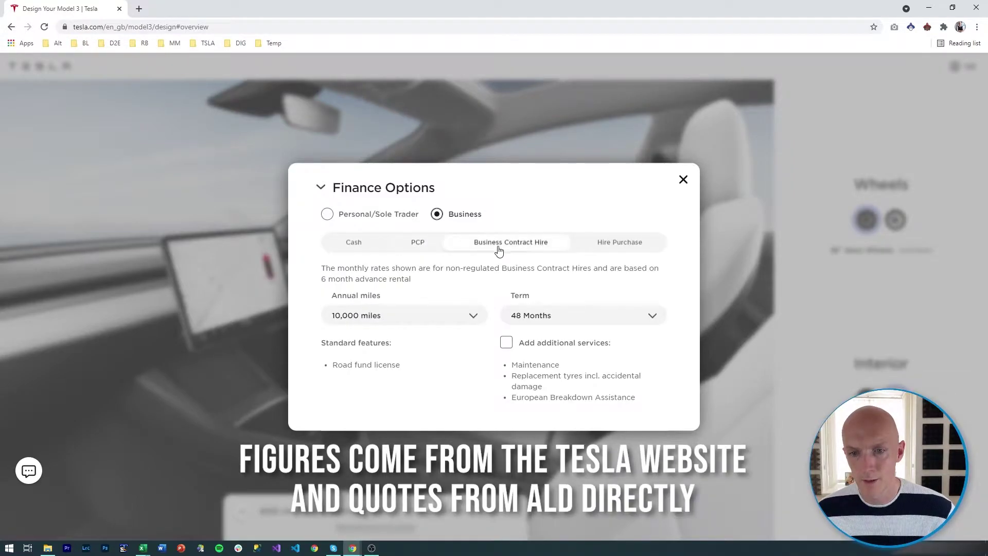
{"action": "left_click", "coordinate": [377, 317]}
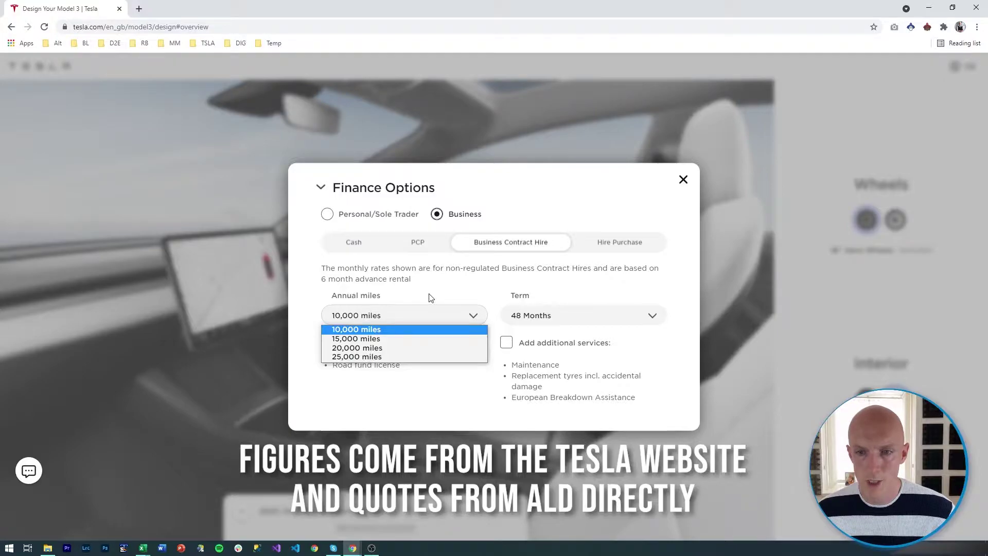
{"action": "left_click", "coordinate": [451, 292]}
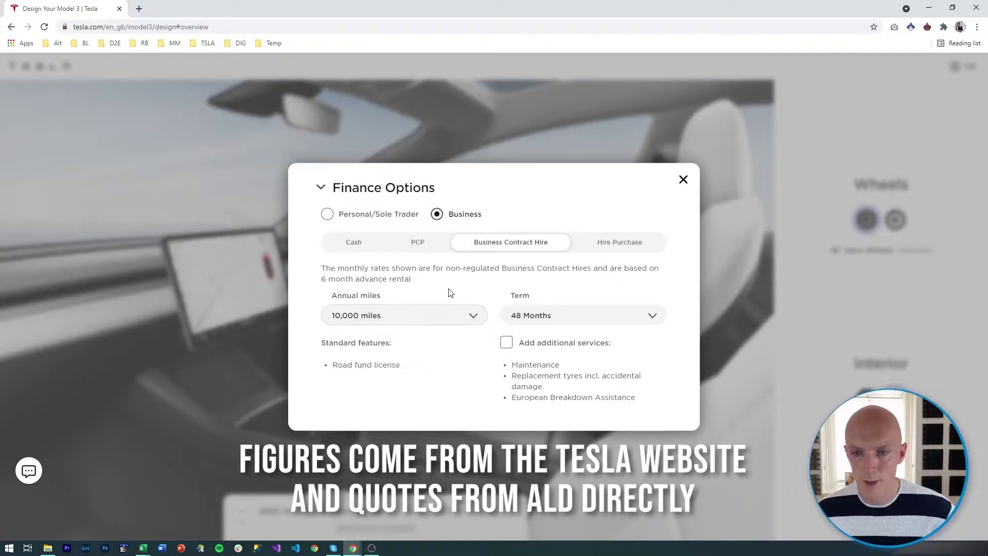
{"action": "left_click", "coordinate": [367, 242]}
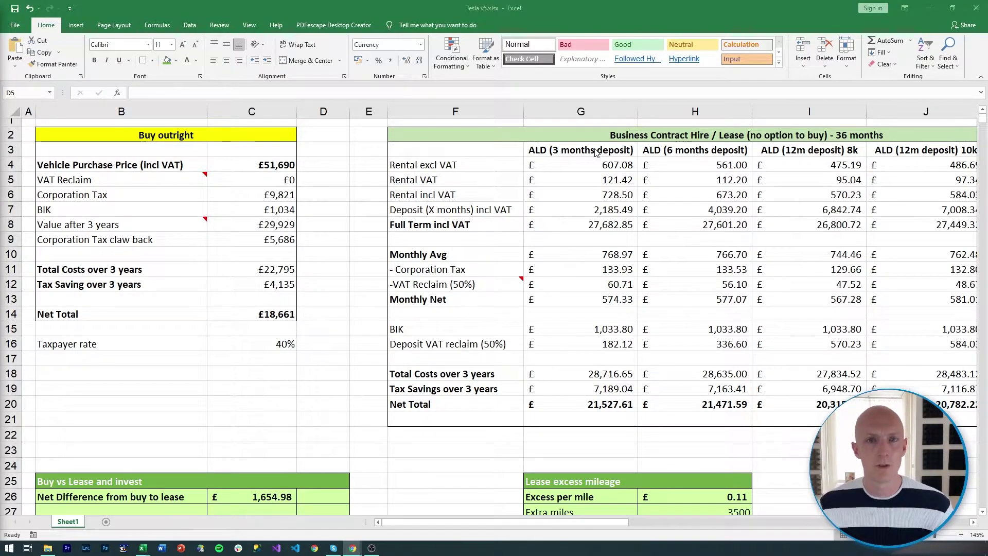
- Examine the vehicle purchase price and the VAT Reclaim amount with its comment in the Buy outright table
{"action": "left_click", "coordinate": [317, 148]}
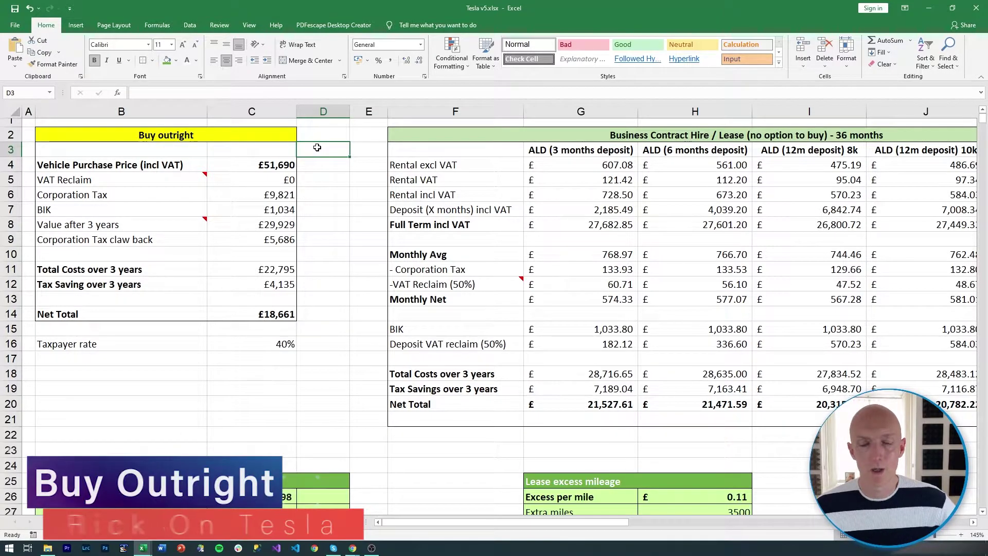
{"action": "left_click", "coordinate": [292, 165]}
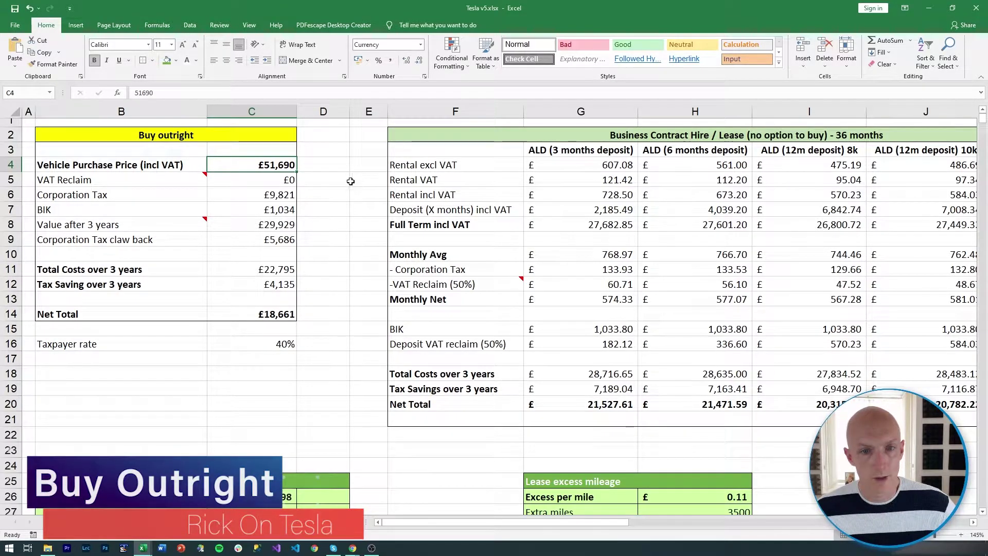
{"action": "key", "text": "Down"}
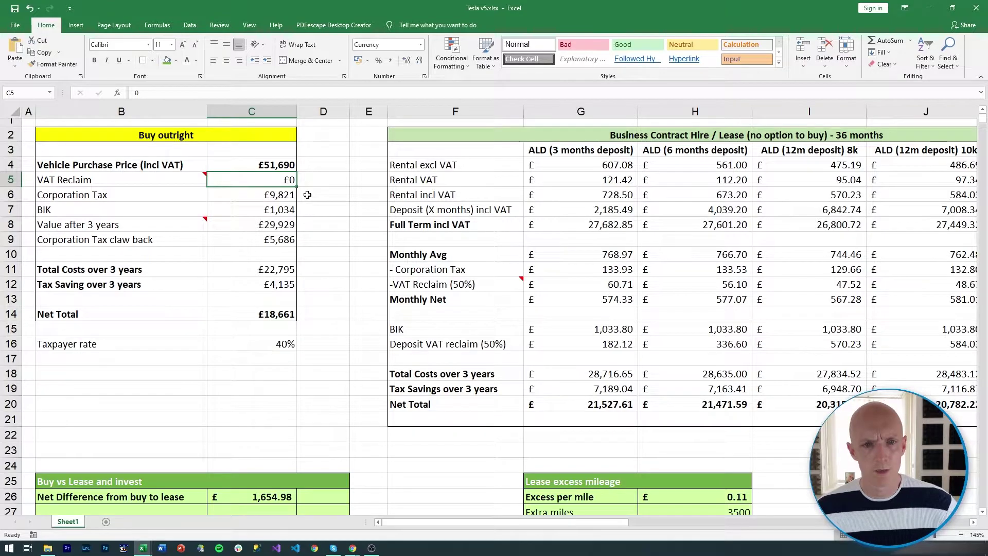
{"action": "mouse_move", "coordinate": [203, 176]}
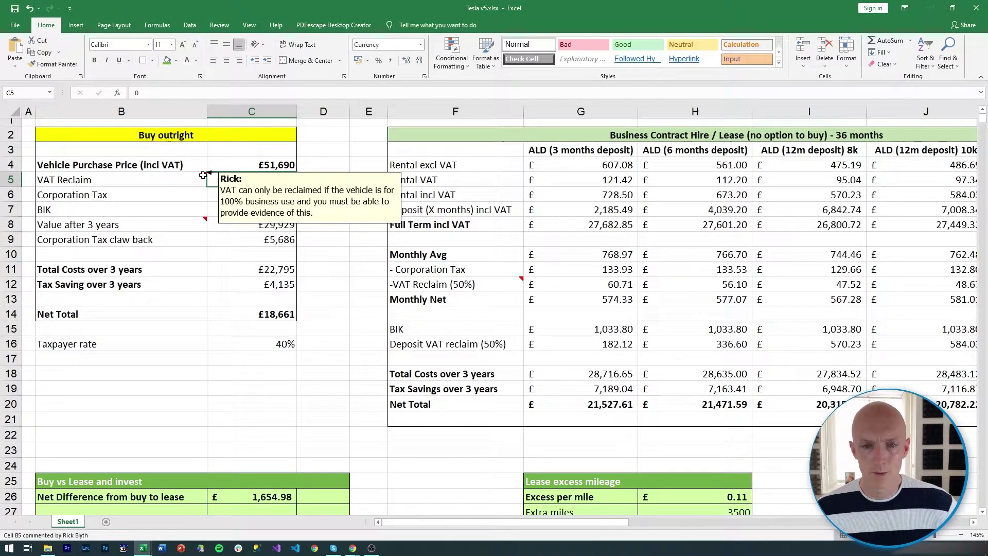
- Inspect the Corporation Tax and BIK formulas in the Buy outright table
{"action": "left_click", "coordinate": [289, 190]}
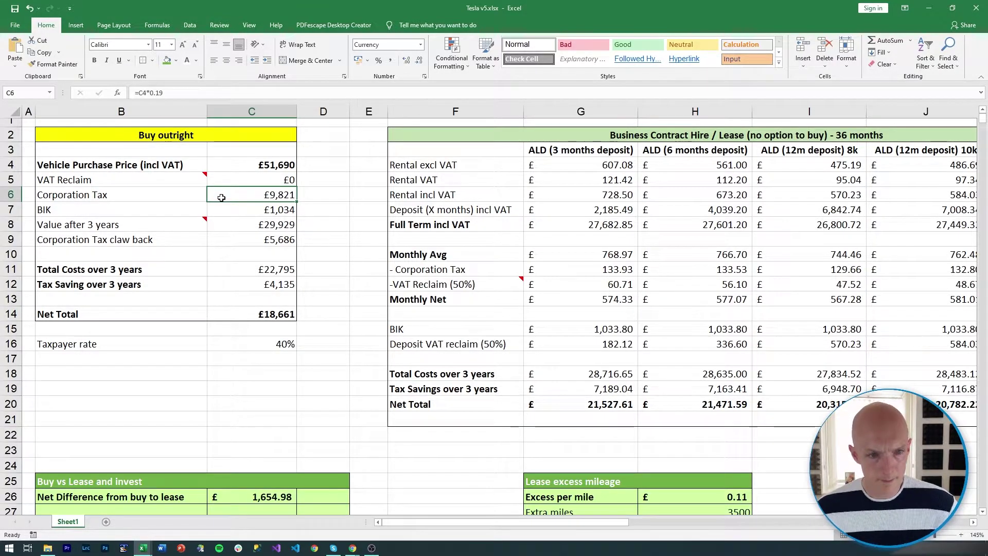
{"action": "left_click", "coordinate": [264, 206]}
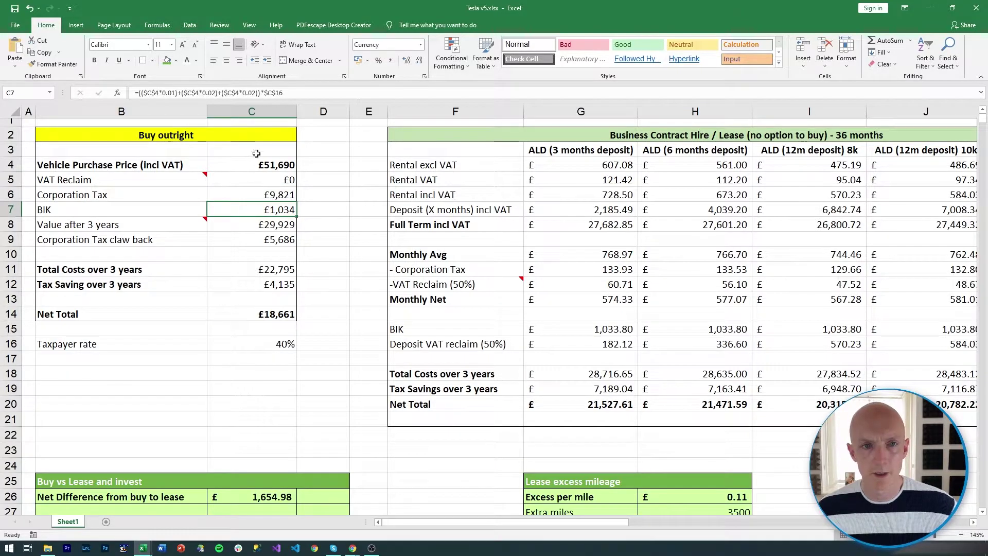
{"action": "double_click", "coordinate": [249, 210]}
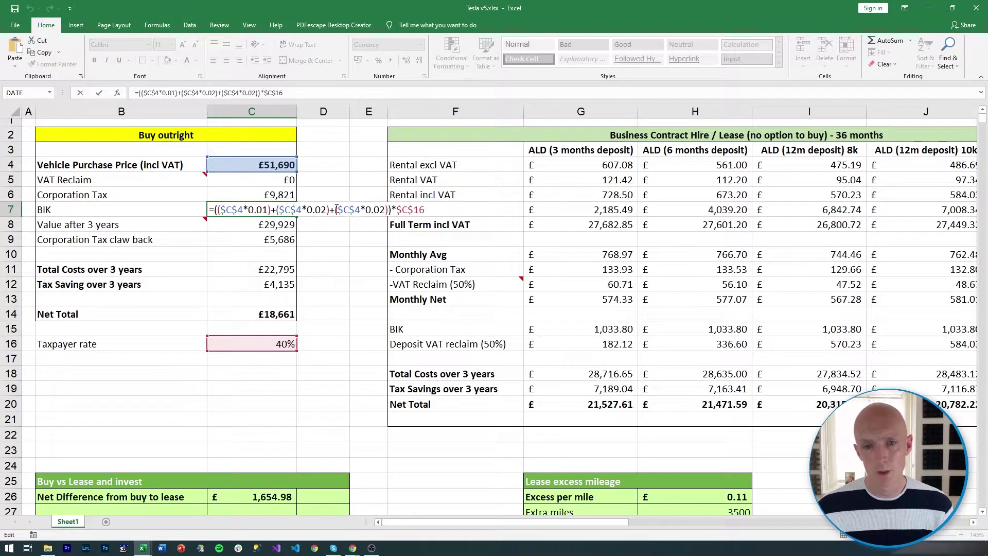
{"action": "key", "text": "Return"}
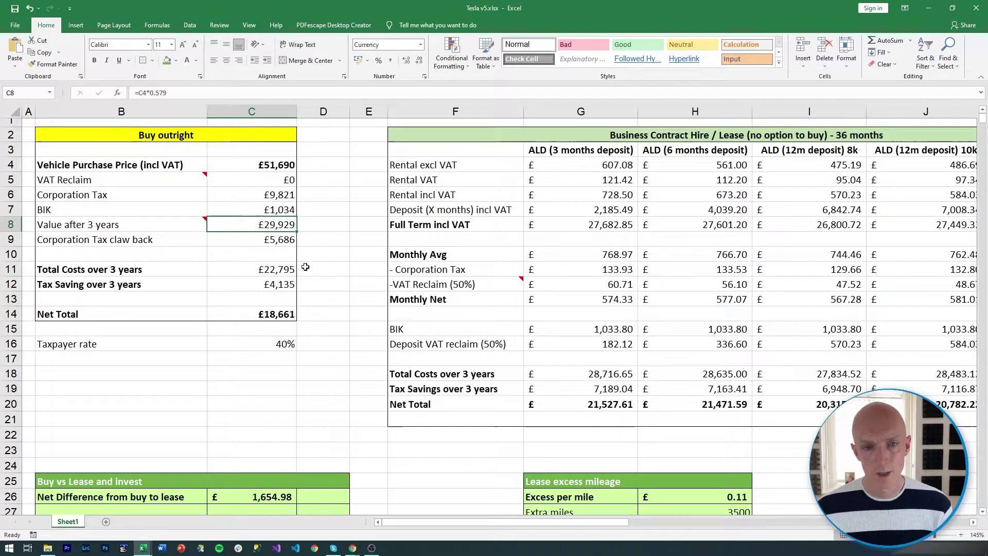
- Try a taxpayer rate of 20% in cell C16 and restore it to 40%
{"action": "left_click", "coordinate": [284, 346]}
{"action": "type", "text": "20"}
{"action": "key", "text": "Return"}
{"action": "key", "text": "Up"}
{"action": "type", "text": "40"}
{"action": "key", "text": "Return"}
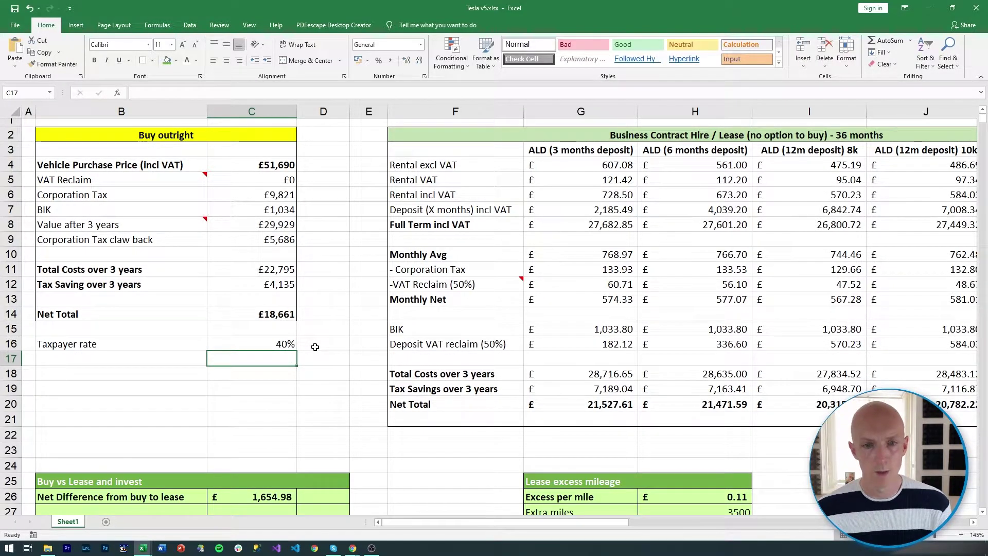
- Switch to the DriveElectric depreciation page in the browser and highlight the three-year residual value of the Tesla Model 3 Long Range
{"action": "left_click", "coordinate": [309, 208]}
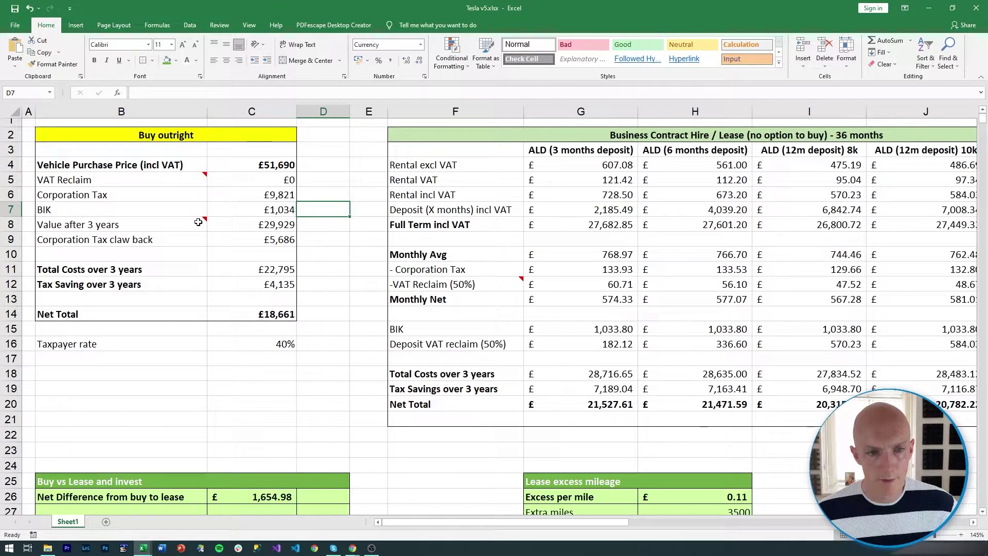
{"action": "mouse_move", "coordinate": [204, 218]}
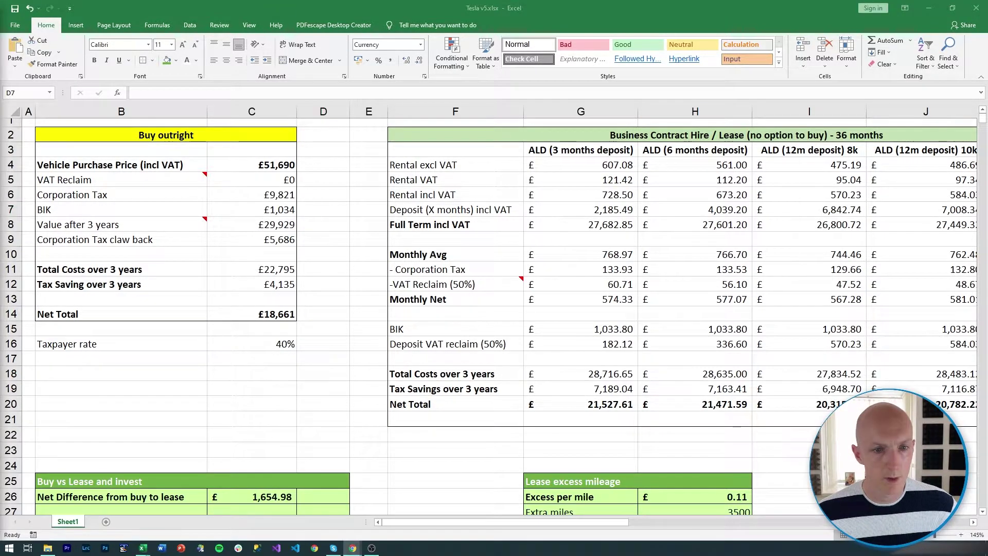
{"action": "key", "text": "alt+Tab"}
{"action": "scroll", "coordinate": [387, 218], "scroll_direction": "down", "scroll_amount": 5}
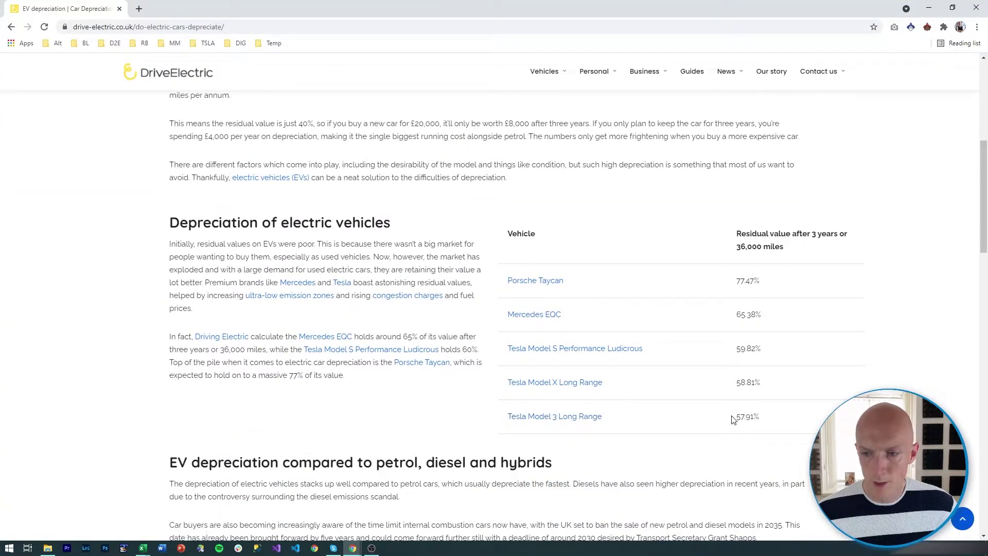
{"action": "left_click_drag", "start_coordinate": [733, 416], "coordinate": [766, 424]}
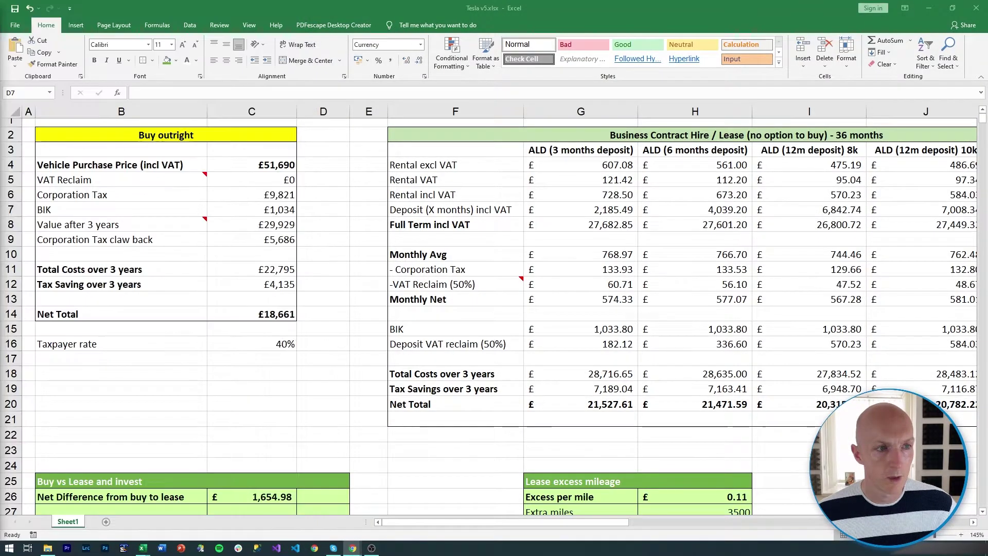
- Compare the formulas for the value after 3 years and the Corporation Tax claw back with the purchase price and Corporation Tax cells
{"action": "left_click", "coordinate": [271, 225]}
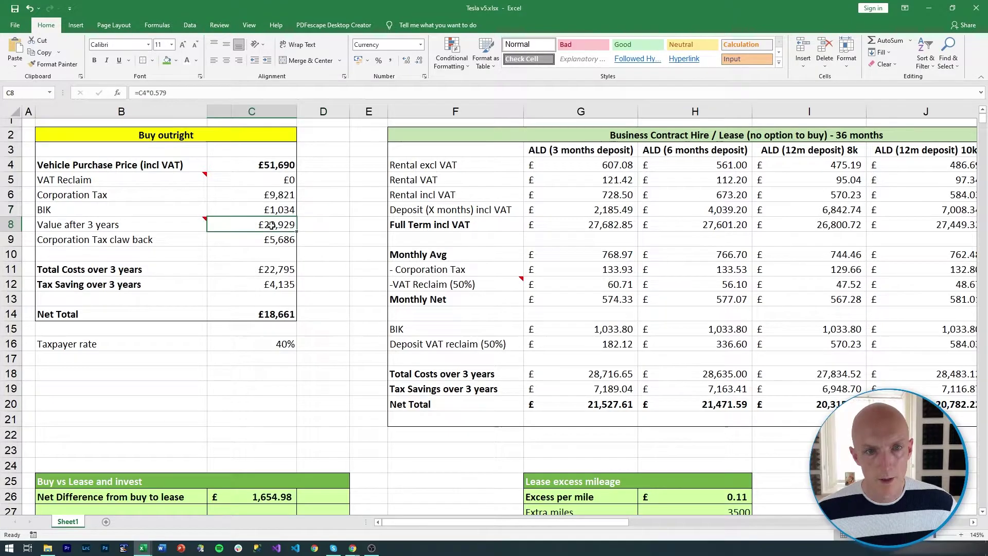
{"action": "left_click", "coordinate": [278, 244]}
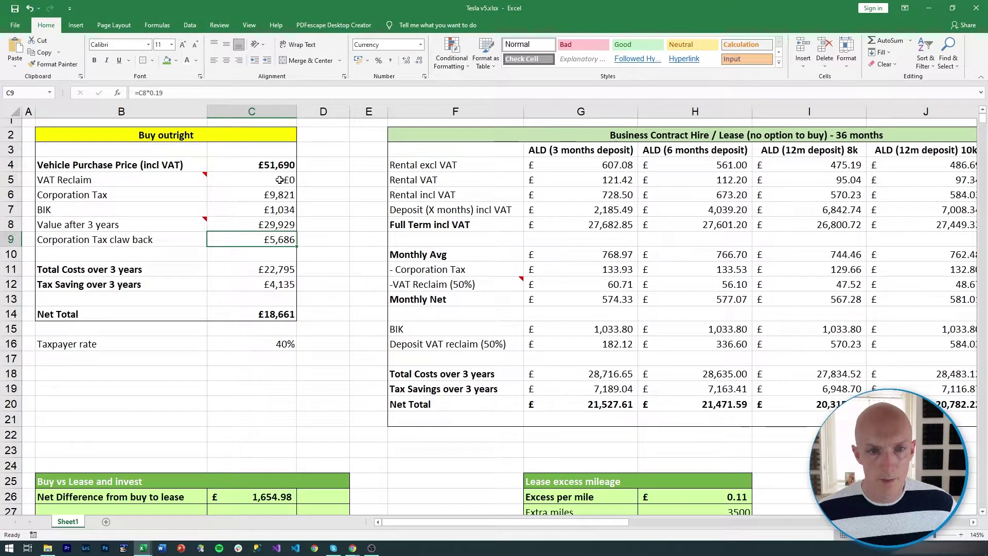
{"action": "left_click", "coordinate": [283, 164]}
{"action": "left_click", "coordinate": [286, 224]}
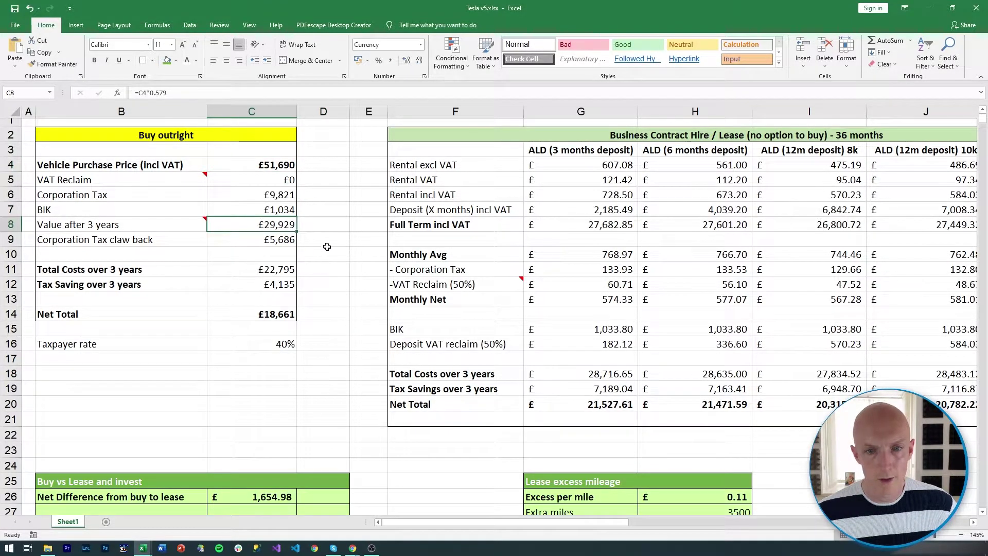
{"action": "left_click", "coordinate": [278, 241]}
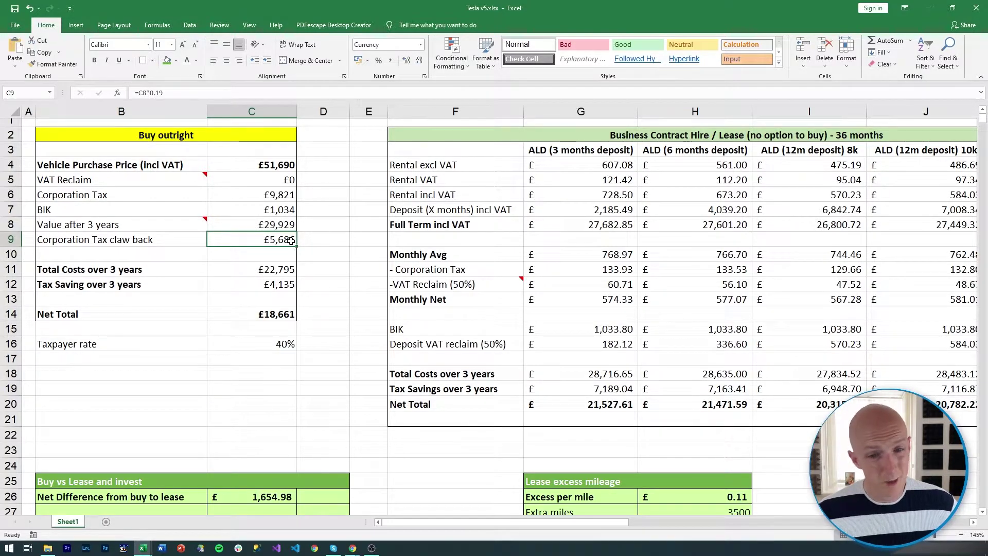
{"action": "left_click", "coordinate": [277, 197]}
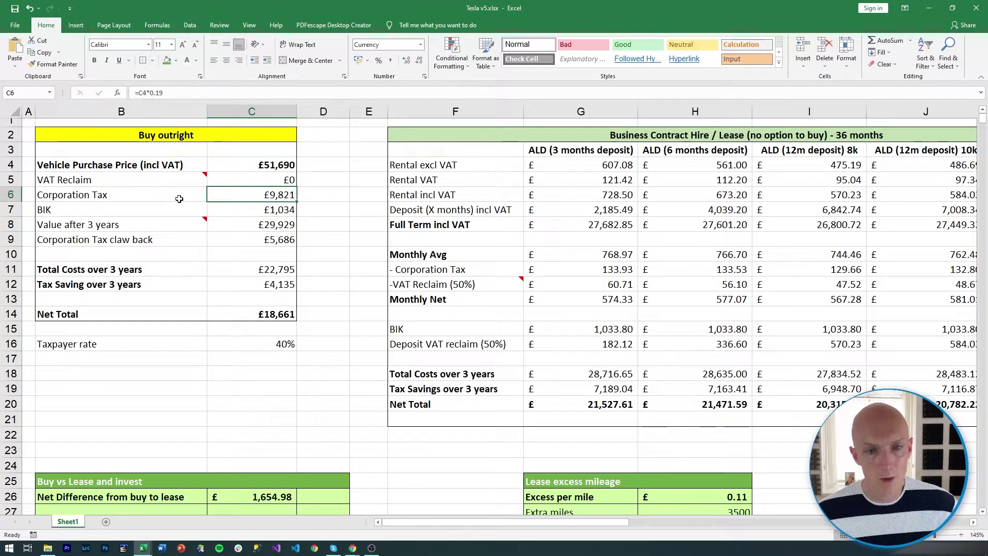
{"action": "left_click", "coordinate": [286, 168]}
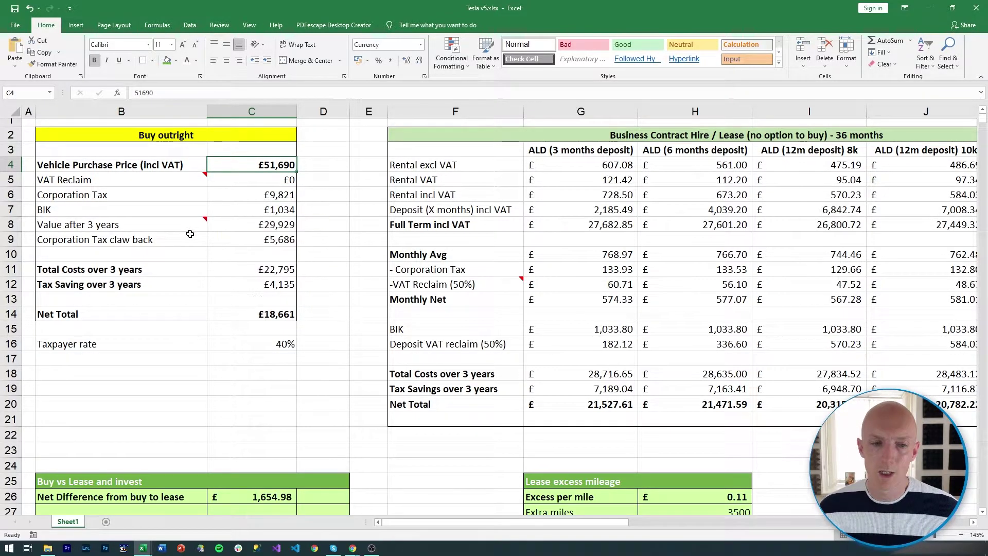
- Examine the cell references in the Corporation Tax claw back formula and check the value after 3 years it relies on
{"action": "left_click", "coordinate": [254, 241]}
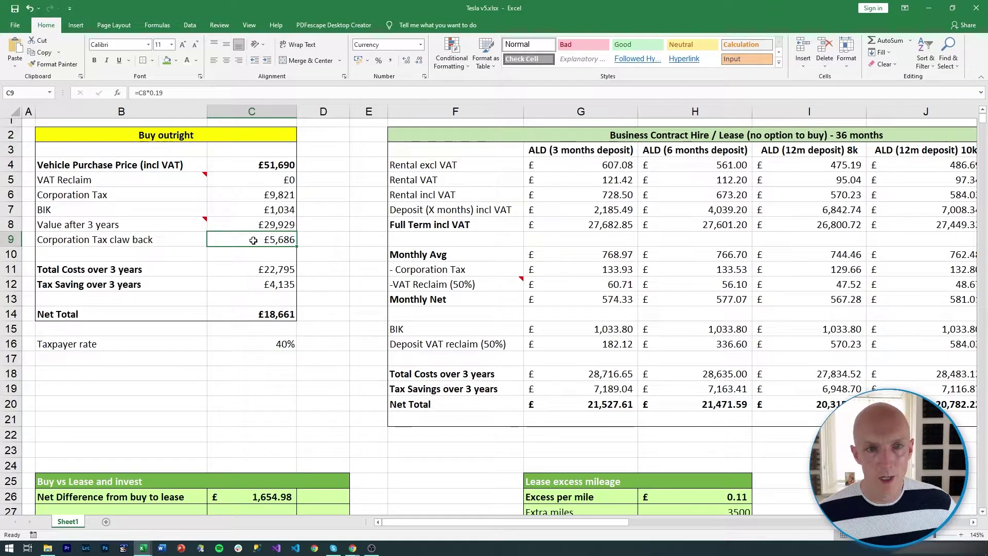
{"action": "double_click", "coordinate": [254, 241]}
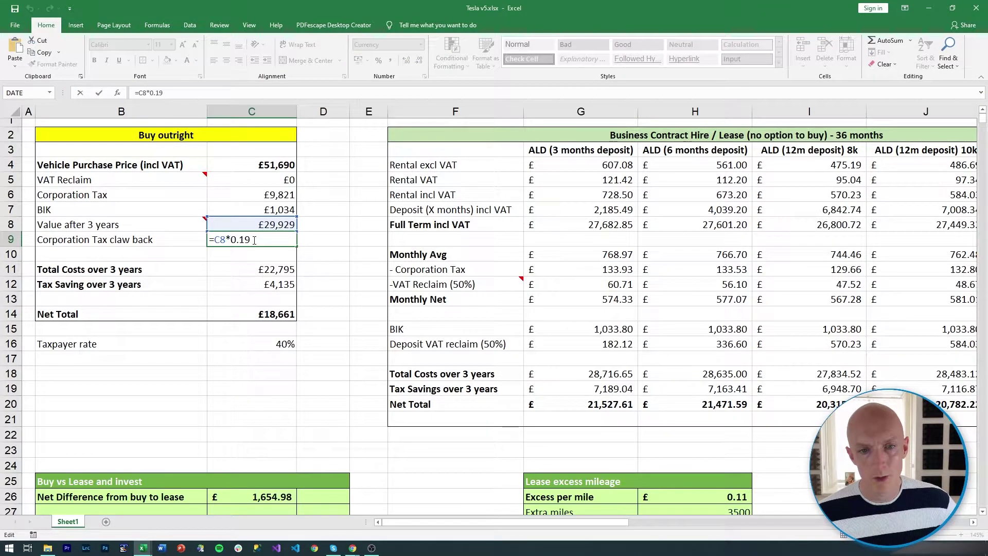
{"action": "key", "text": "Return"}
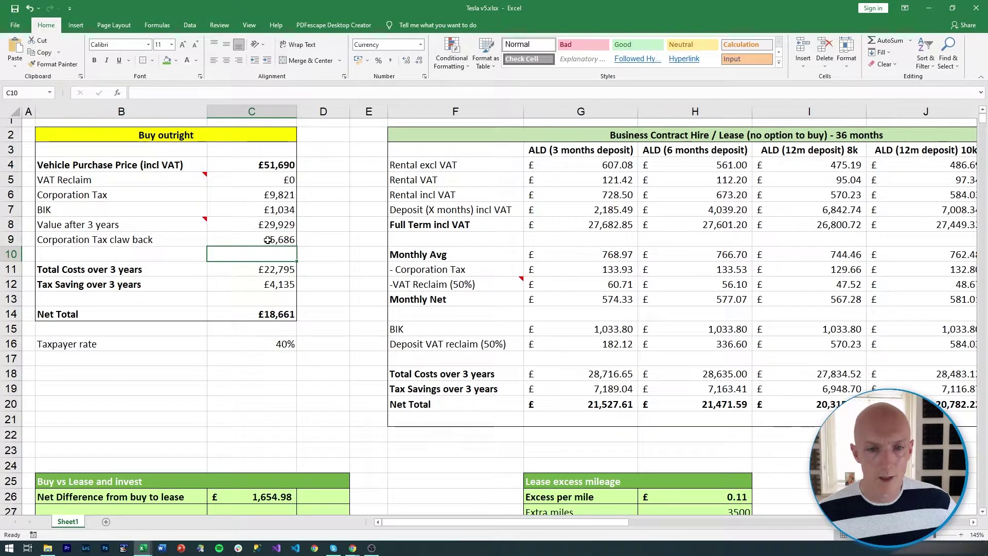
{"action": "left_click", "coordinate": [281, 226]}
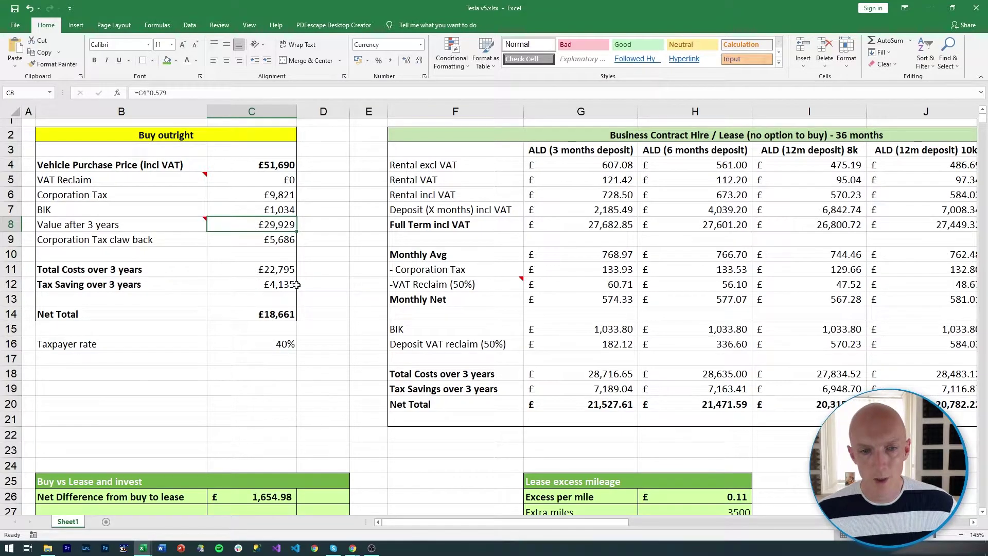
- Inspect which cells feed the Total Costs over 3 years formula in the Buy outright table
{"action": "left_click", "coordinate": [323, 255]}
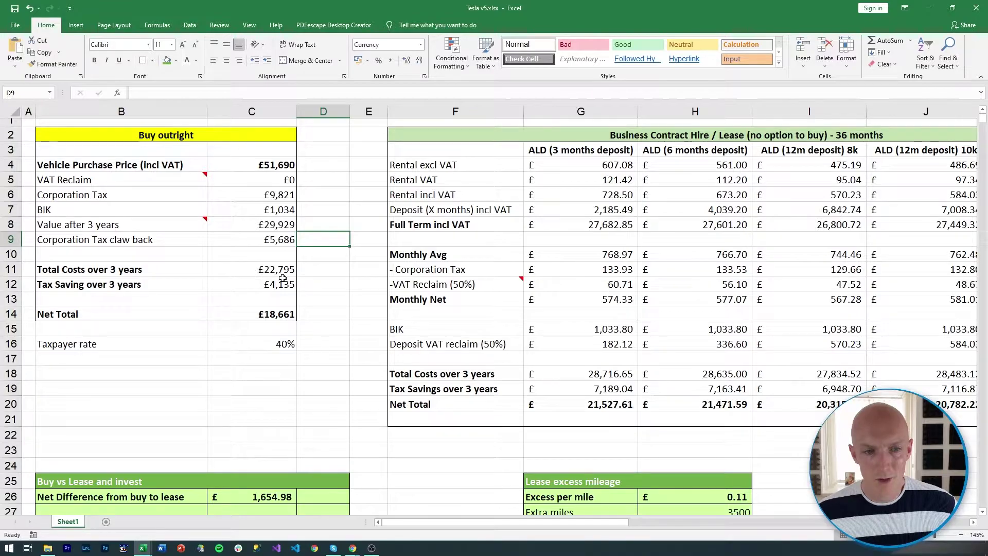
{"action": "left_click", "coordinate": [282, 278]}
{"action": "double_click", "coordinate": [282, 270]}
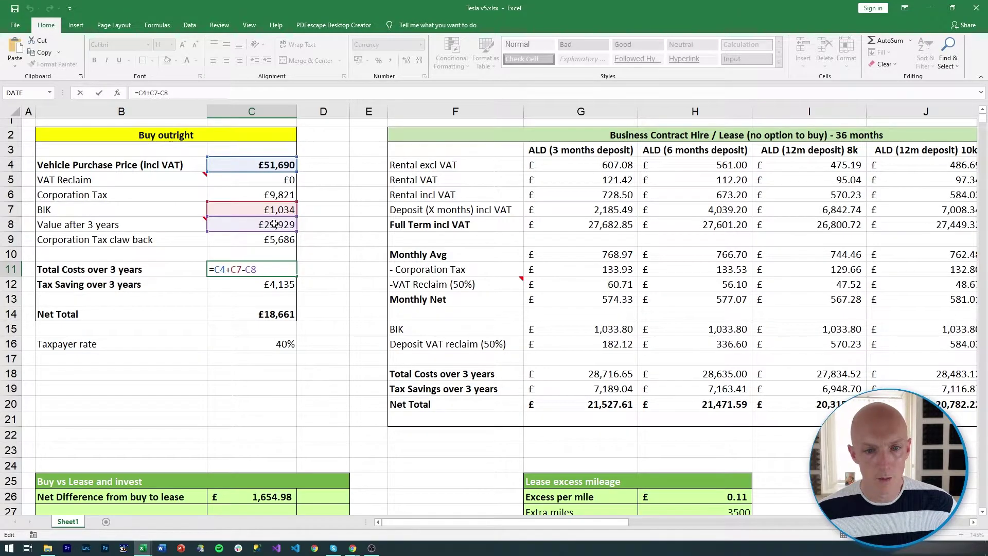
{"action": "key", "text": "Return"}
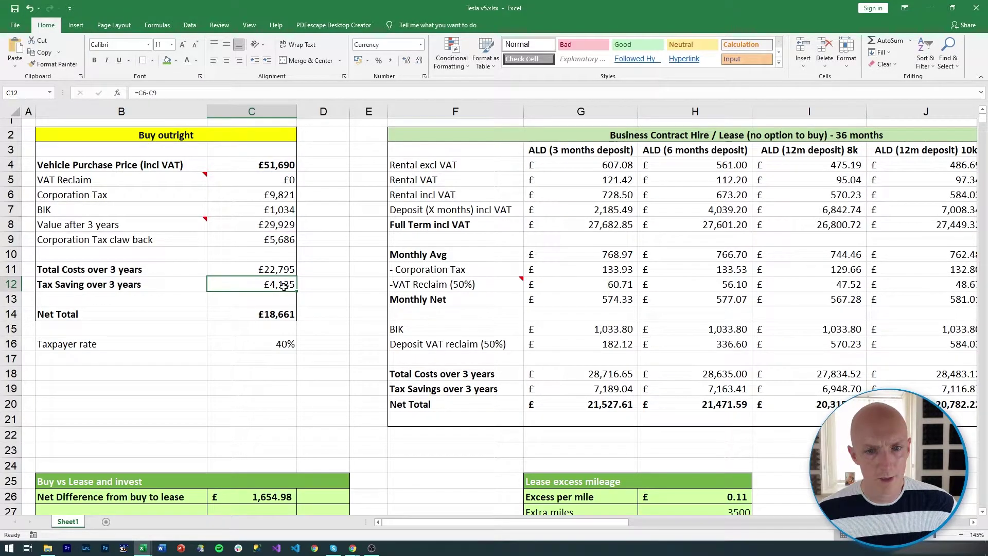
- Inspect which cells feed the Tax Saving over 3 years formula in the Buy outright table, and check its Net Total
{"action": "double_click", "coordinate": [284, 287]}
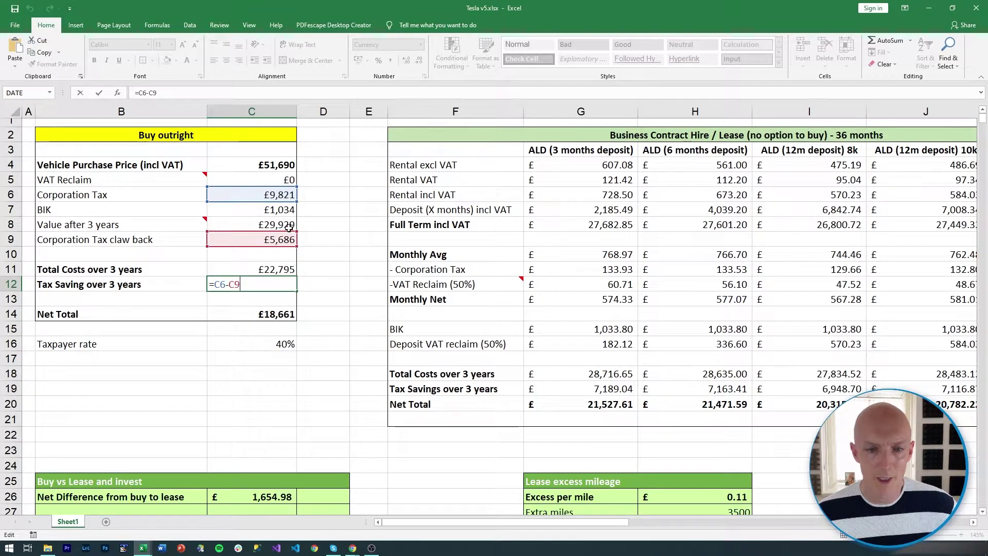
{"action": "key", "text": "Return"}
{"action": "left_click", "coordinate": [272, 315]}
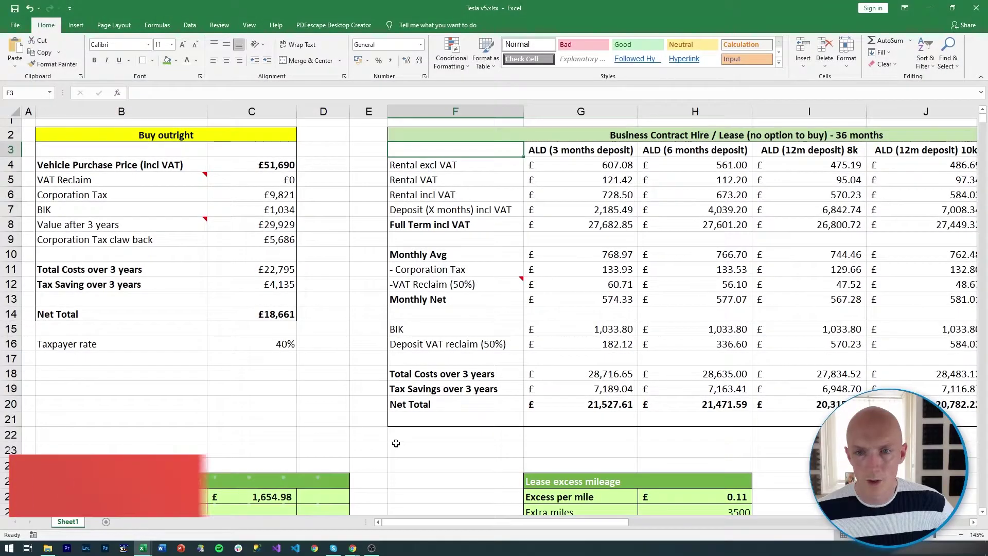
- Review the deposit and mileage options heading the columns of the Business Contract Hire / Lease table
{"action": "left_click_drag", "start_coordinate": [416, 522], "coordinate": [499, 520]}
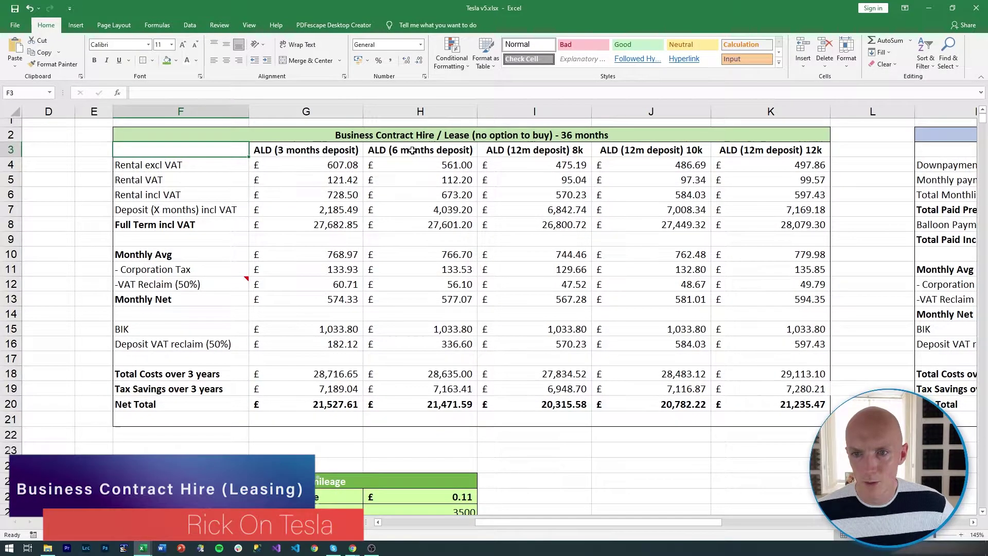
{"action": "left_click", "coordinate": [312, 151]}
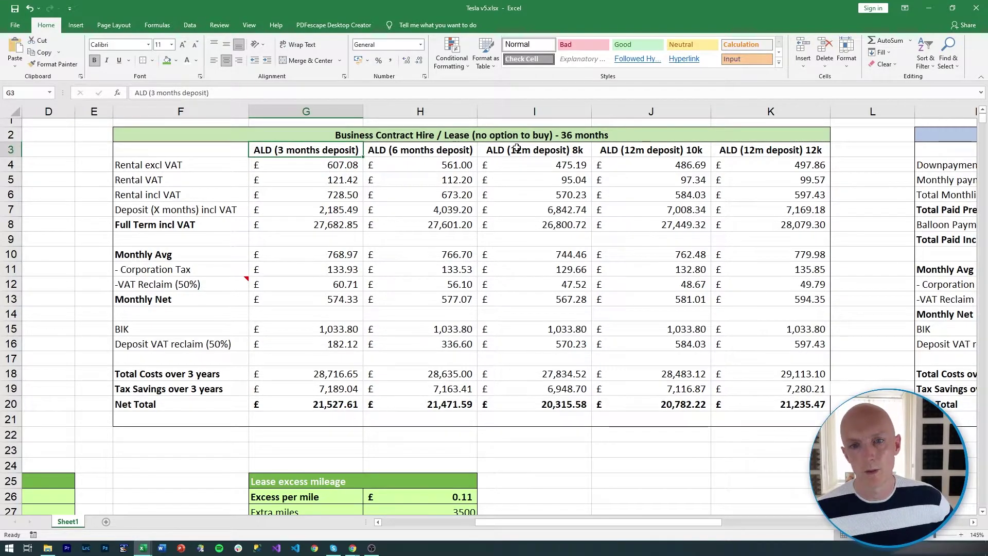
{"action": "left_click", "coordinate": [577, 152]}
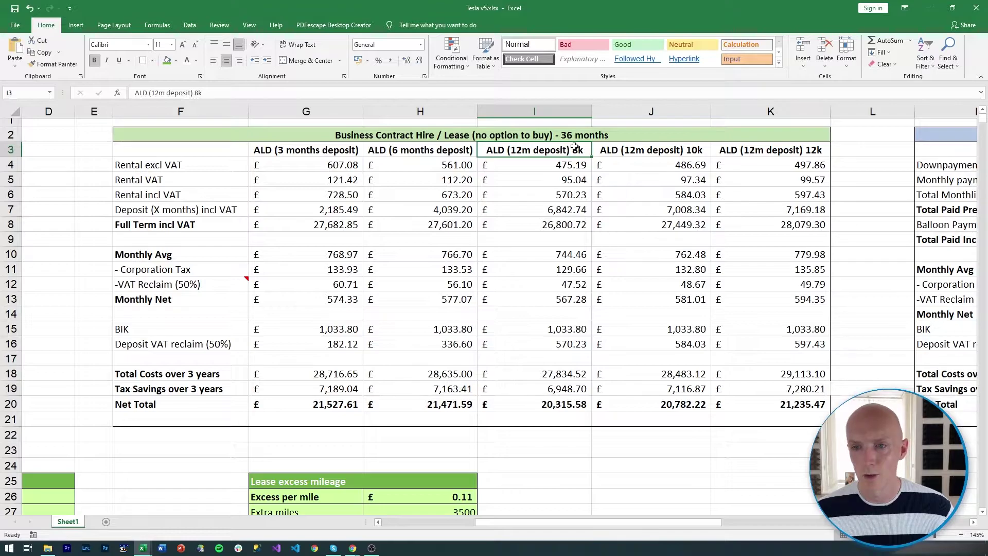
{"action": "left_click", "coordinate": [783, 150]}
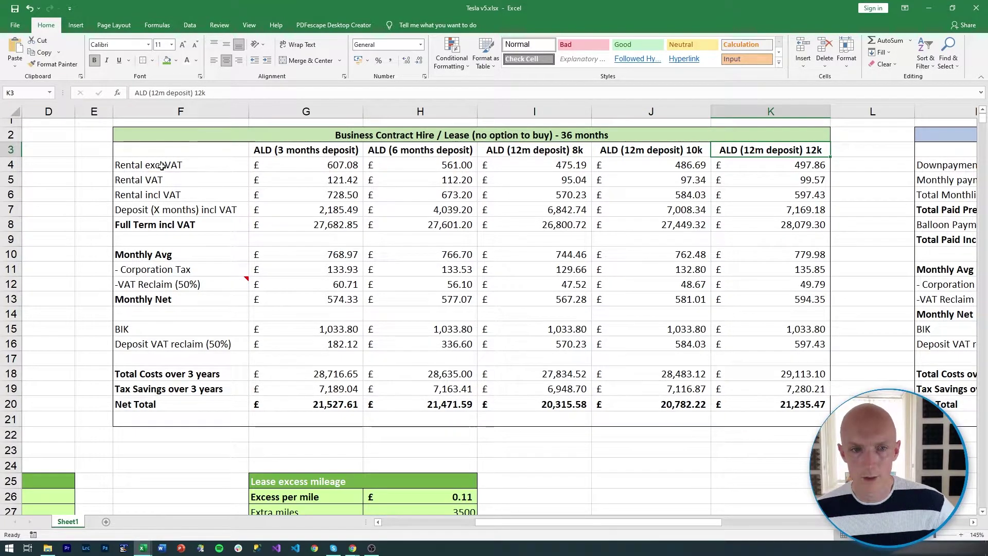
- Examine the rental, VAT and deposit formulas in the ALD (3 months deposit) column, down to Full Term incl VAT
{"action": "left_click", "coordinate": [337, 164]}
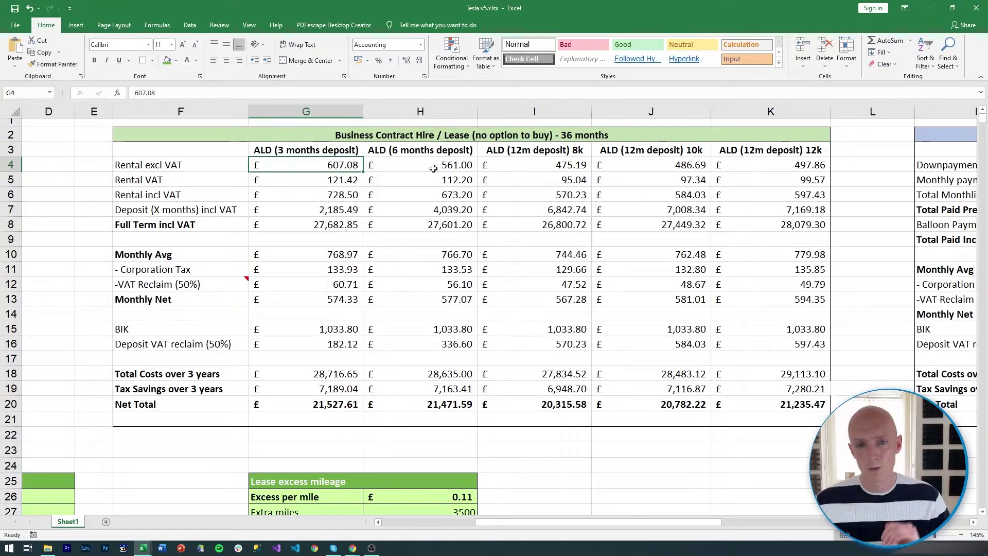
{"action": "left_click", "coordinate": [310, 178]}
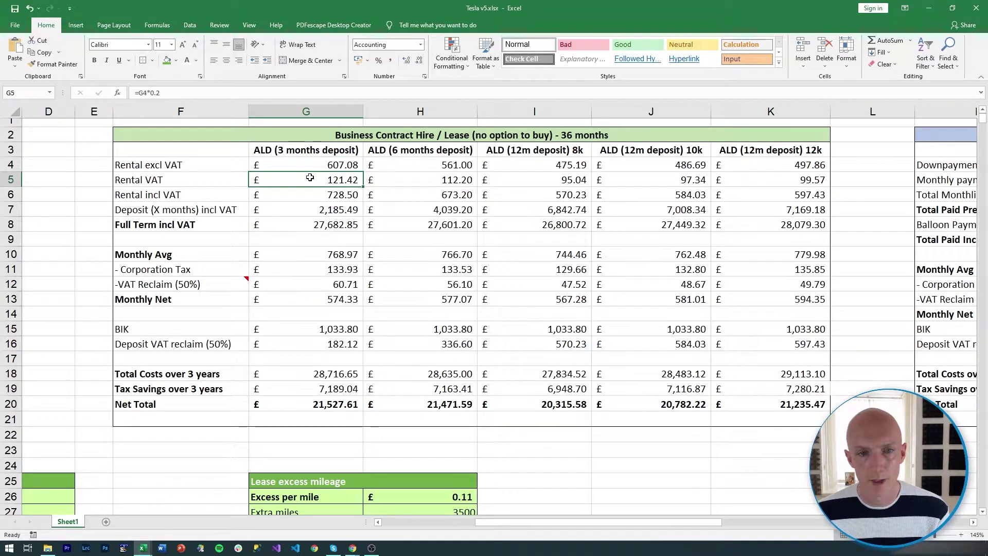
{"action": "key", "text": "Down"}
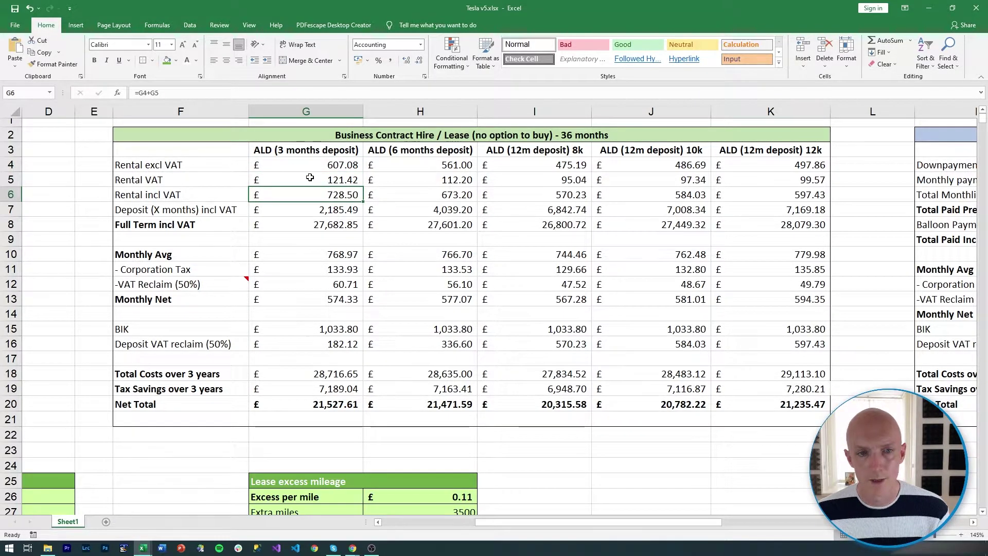
{"action": "double_click", "coordinate": [325, 193]}
{"action": "key", "text": "Return"}
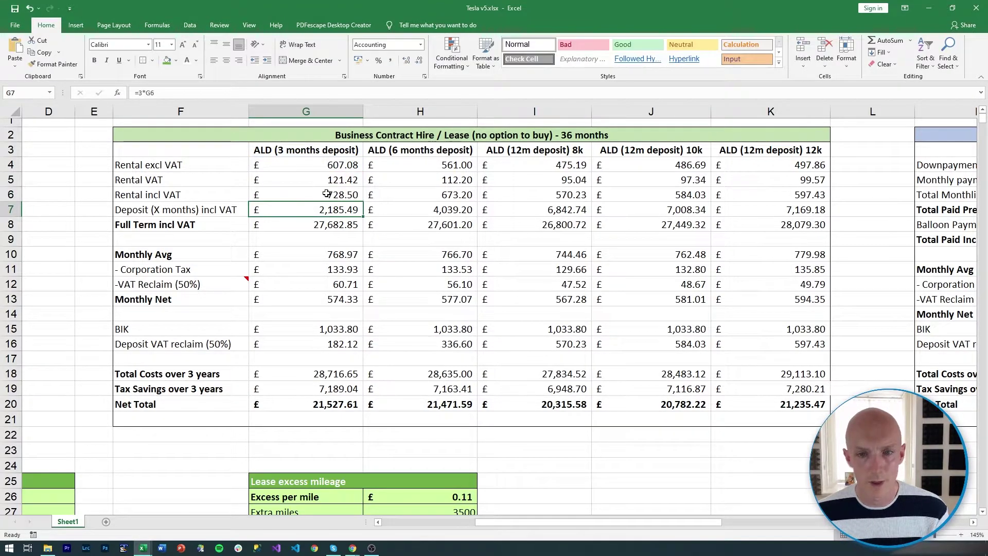
{"action": "double_click", "coordinate": [305, 208]}
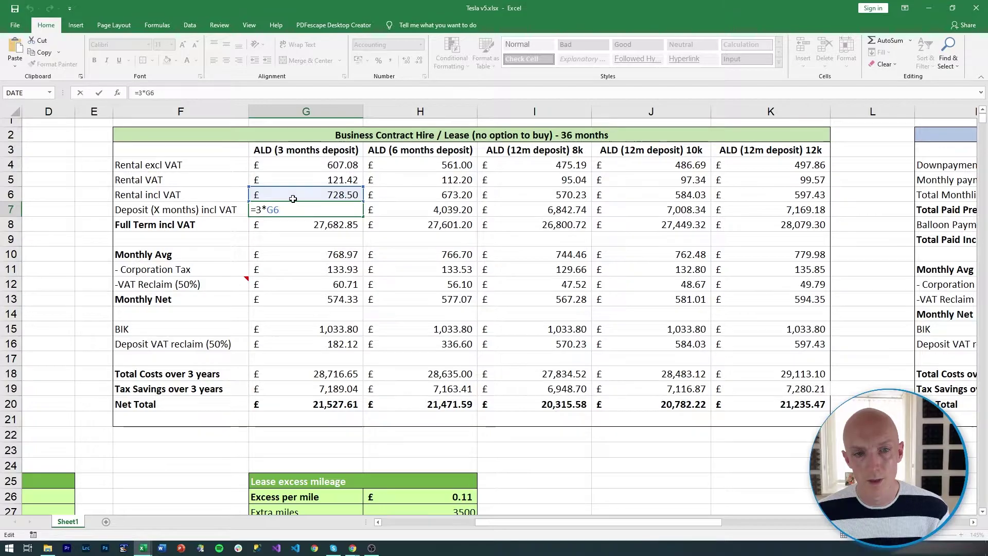
{"action": "key", "text": "Return"}
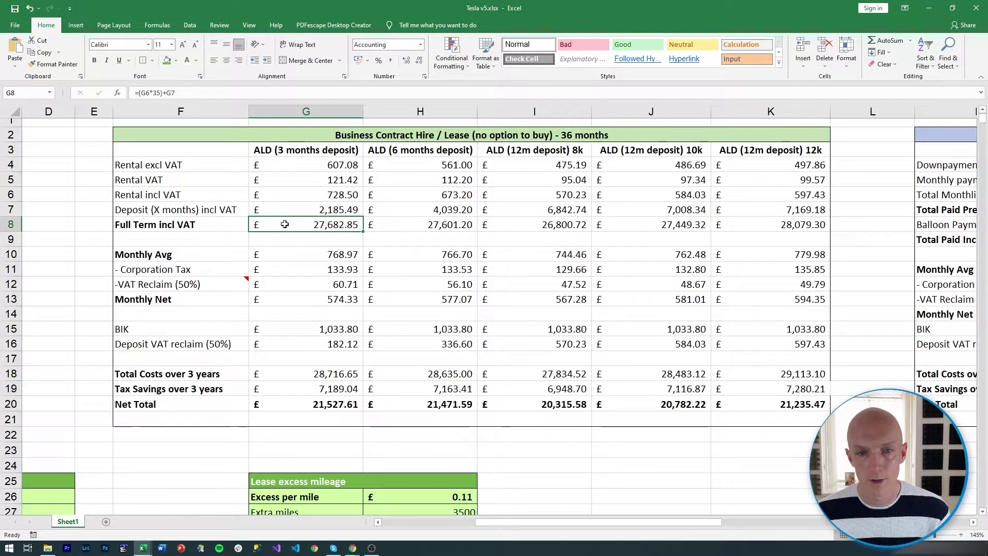
- Inspect the Monthly Avg, Corporation Tax and VAT Reclaim (50%) formulas of the 3 months deposit lease
{"action": "left_click", "coordinate": [303, 256]}
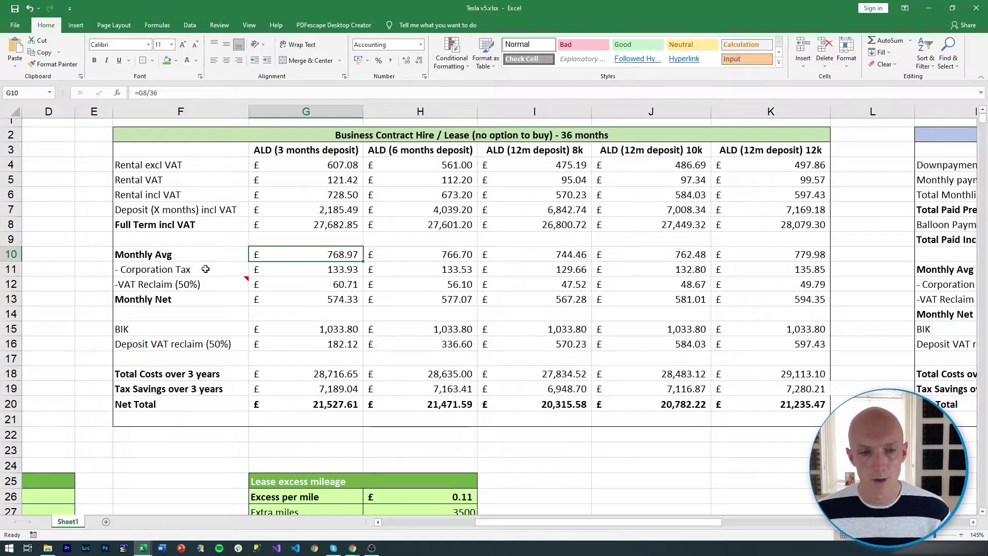
{"action": "left_click", "coordinate": [302, 270]}
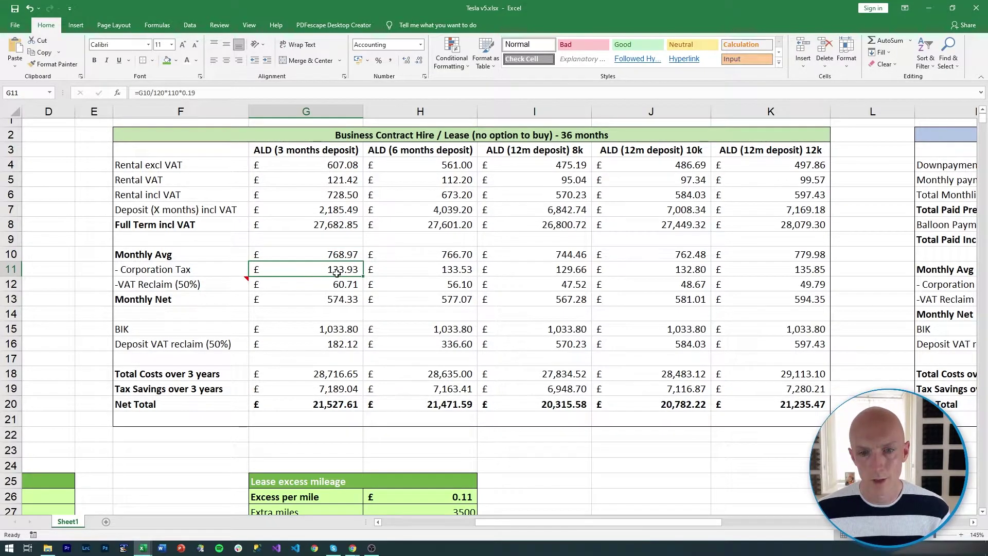
{"action": "double_click", "coordinate": [322, 266]}
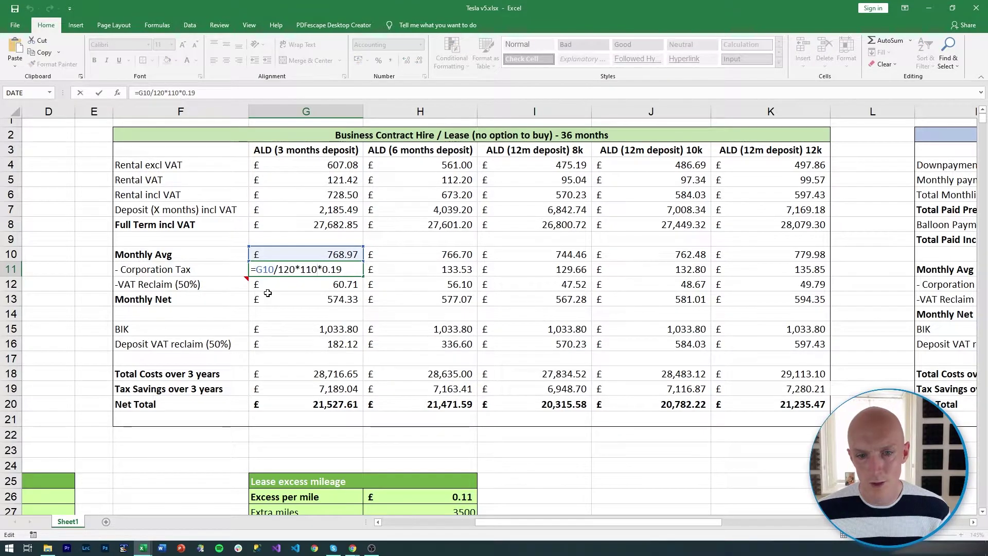
{"action": "key", "text": "Return"}
{"action": "double_click", "coordinate": [318, 286]}
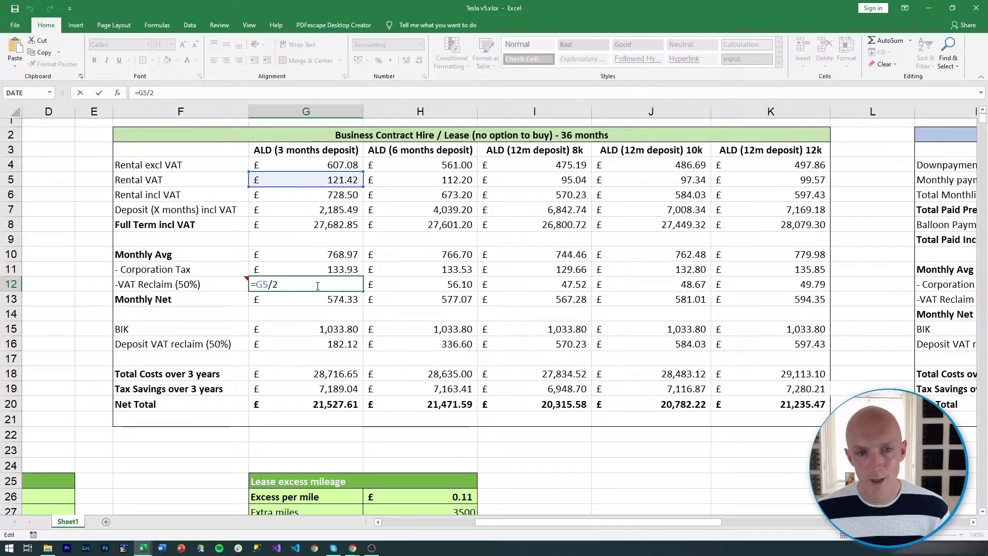
{"action": "key", "text": "Return"}
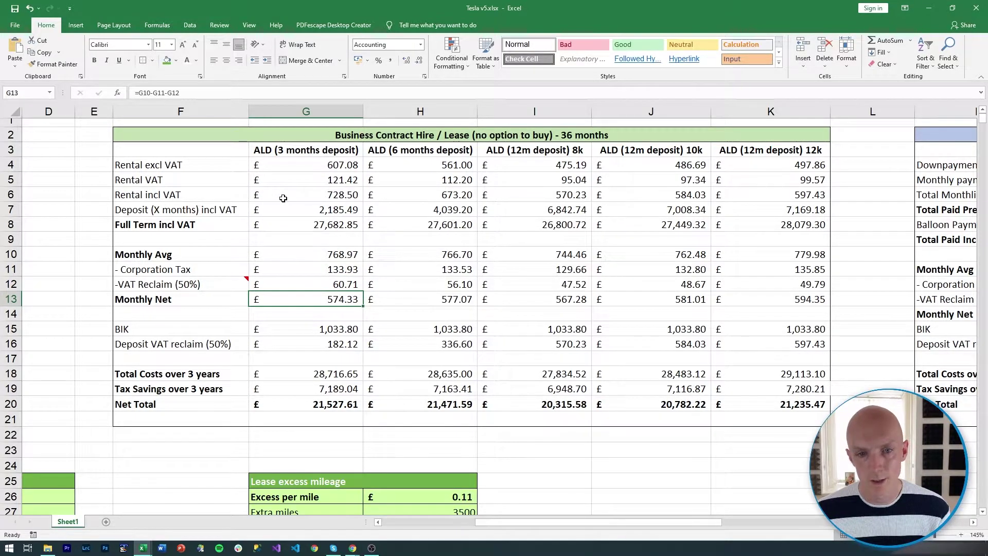
- Trace how BIK and Deposit VAT reclaim feed the 3-year total costs, tax savings and Net Total formulas of the 3 months deposit lease
{"action": "left_click", "coordinate": [338, 329]}
{"action": "left_click", "coordinate": [313, 346]}
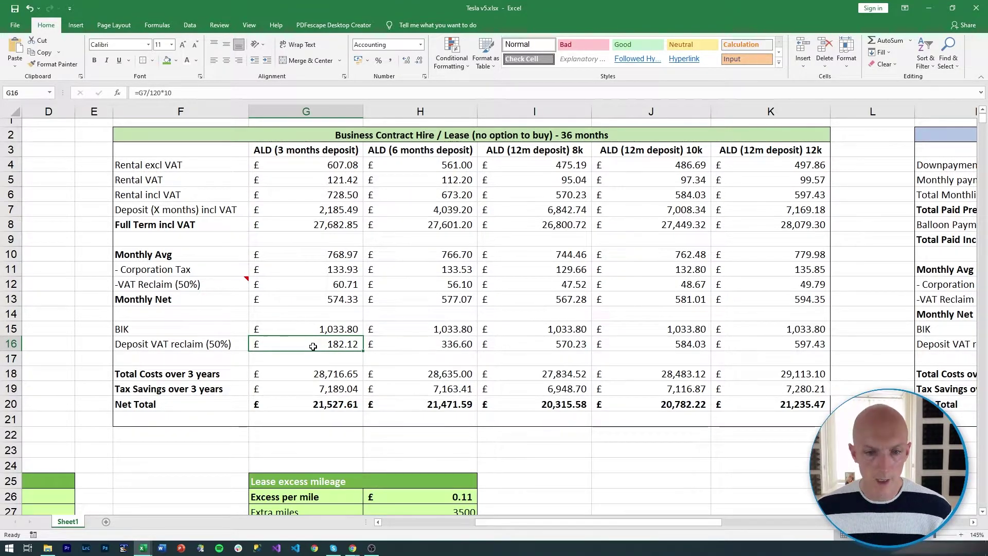
{"action": "double_click", "coordinate": [311, 373]}
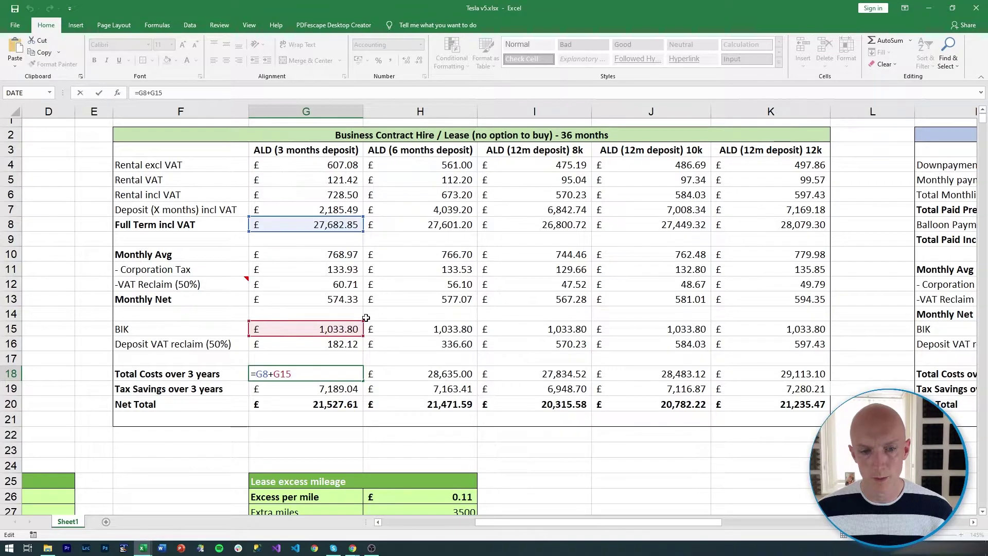
{"action": "key", "text": "Return"}
{"action": "double_click", "coordinate": [304, 390]}
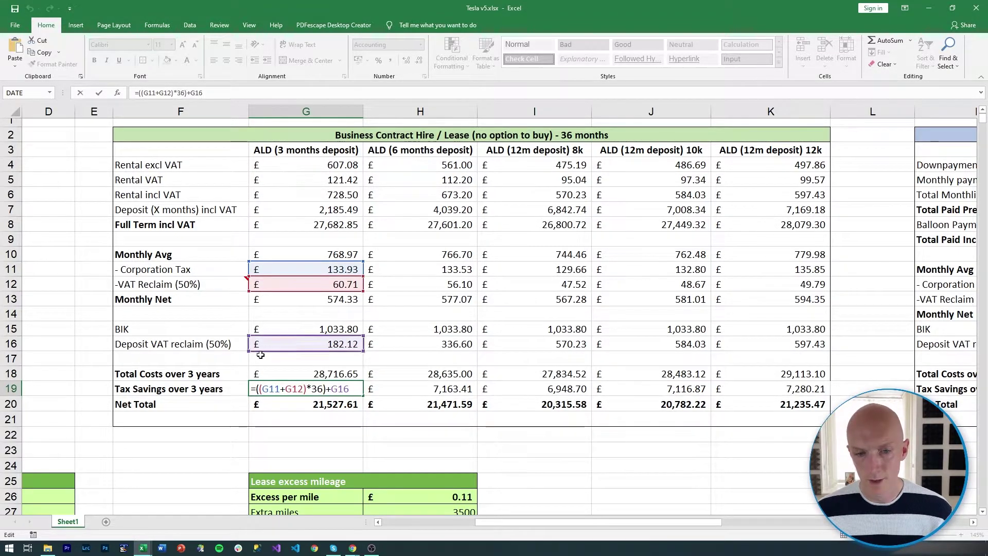
{"action": "key", "text": "Return"}
{"action": "double_click", "coordinate": [317, 403]}
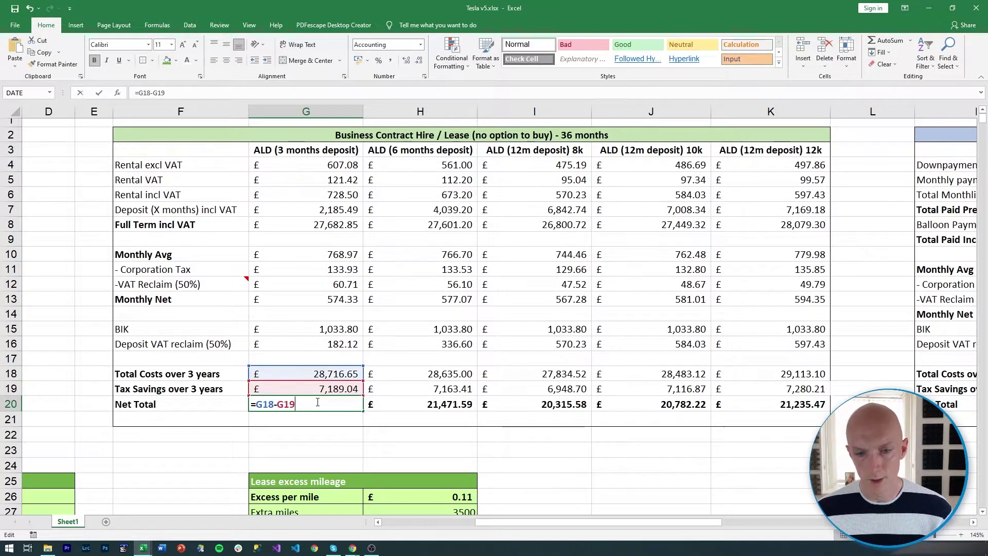
{"action": "key", "text": "Return"}
- Compare the Net Total of the 3 months deposit lease with those of the 12m deposit 8k and 10k options
{"action": "left_click", "coordinate": [332, 406]}
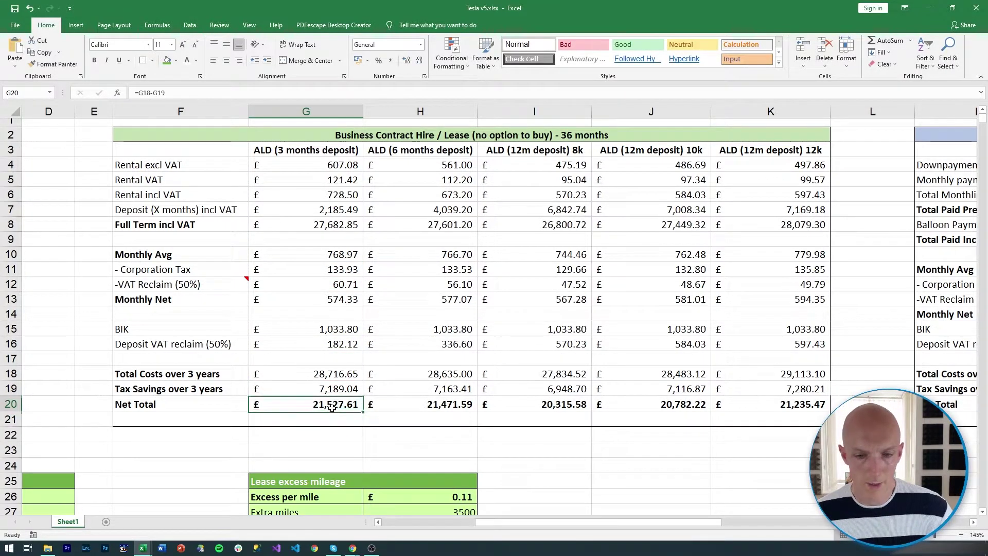
{"action": "left_click", "coordinate": [562, 406]}
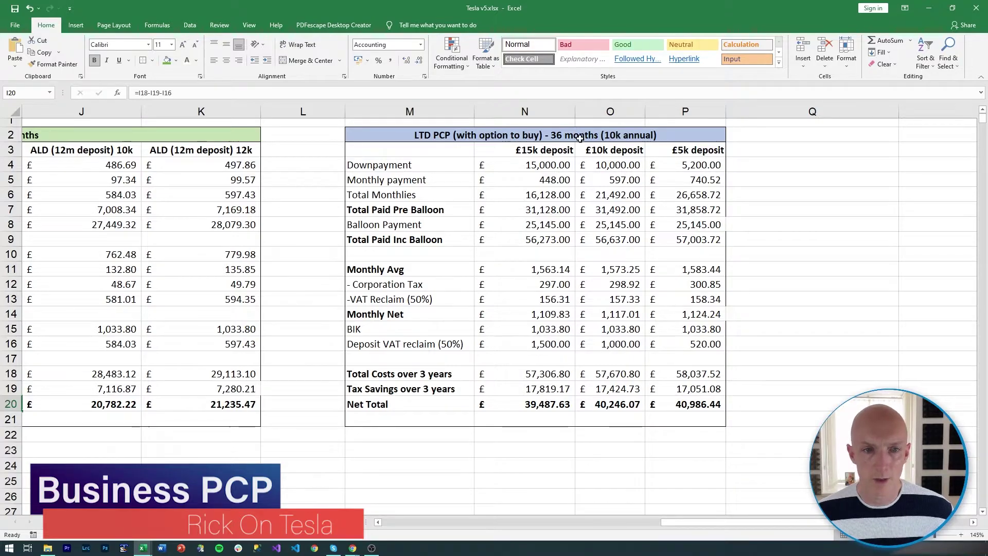
{"action": "left_click", "coordinate": [110, 404]}
{"action": "left_click_drag", "start_coordinate": [83, 150], "coordinate": [95, 406]}
- Review the LTD PCP table's 36-month term, annual mileage, deposit options and downpayment row
{"action": "left_click", "coordinate": [493, 168]}
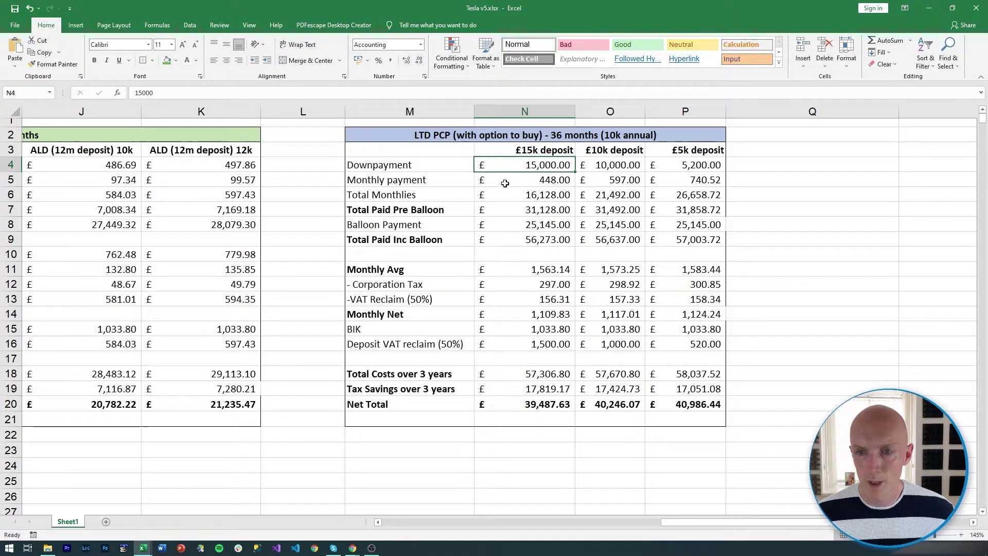
{"action": "left_click_drag", "start_coordinate": [684, 523], "coordinate": [672, 505]}
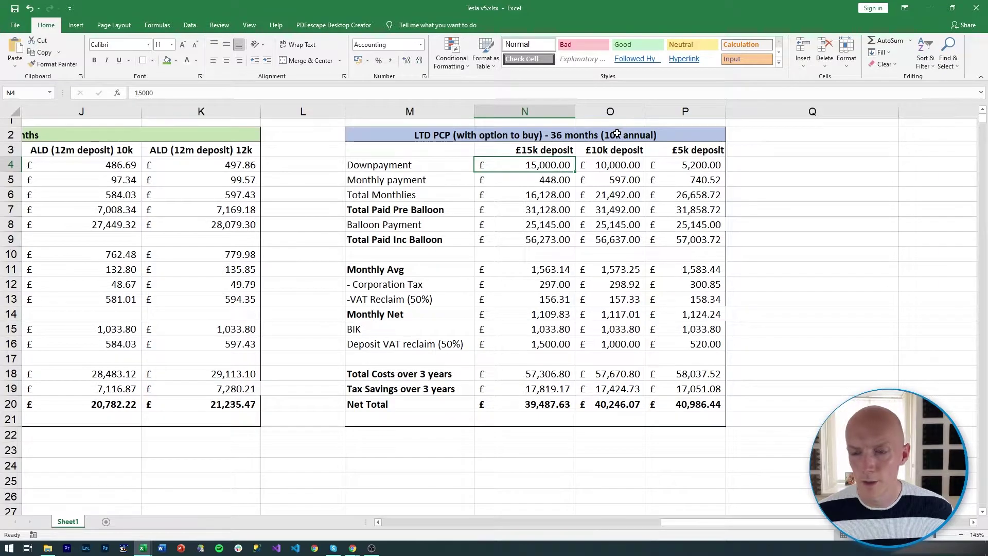
{"action": "left_click", "coordinate": [619, 132]}
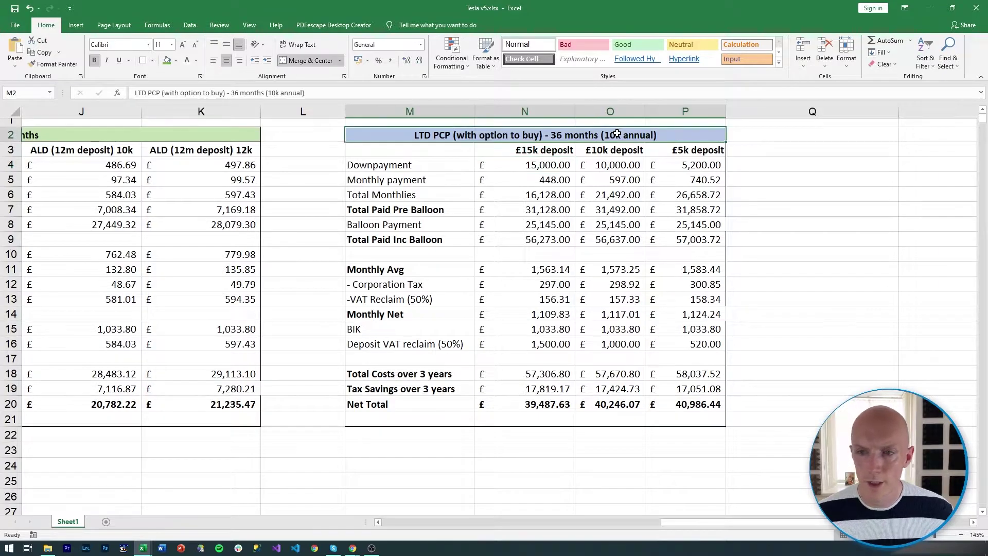
{"action": "left_click", "coordinate": [525, 162]}
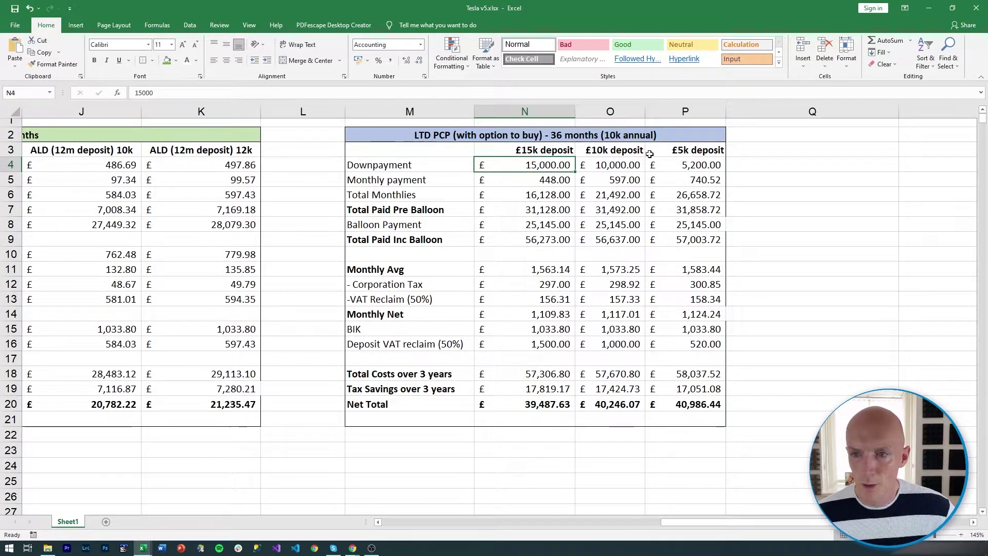
{"action": "left_click", "coordinate": [629, 146]}
{"action": "left_click", "coordinate": [549, 149]}
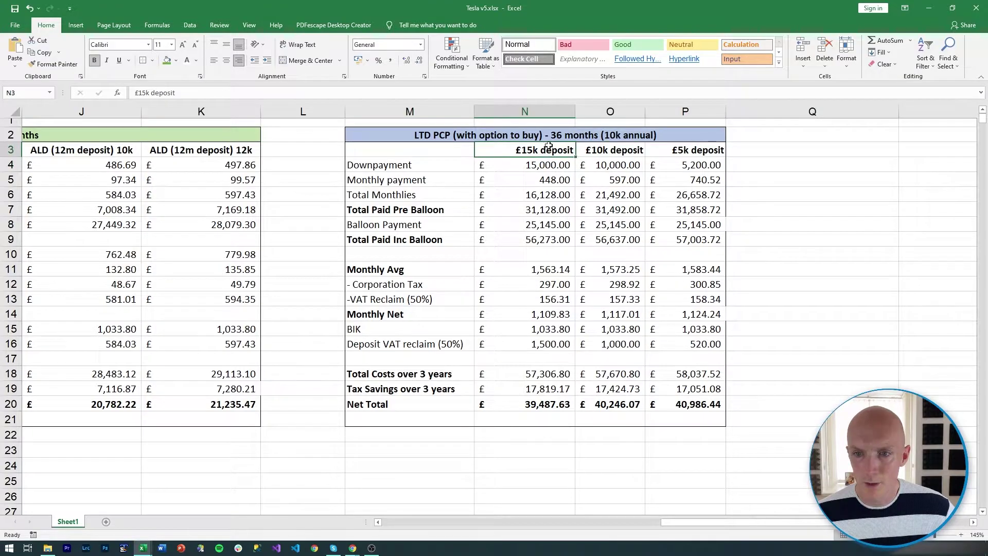
{"action": "key", "text": "Down"}
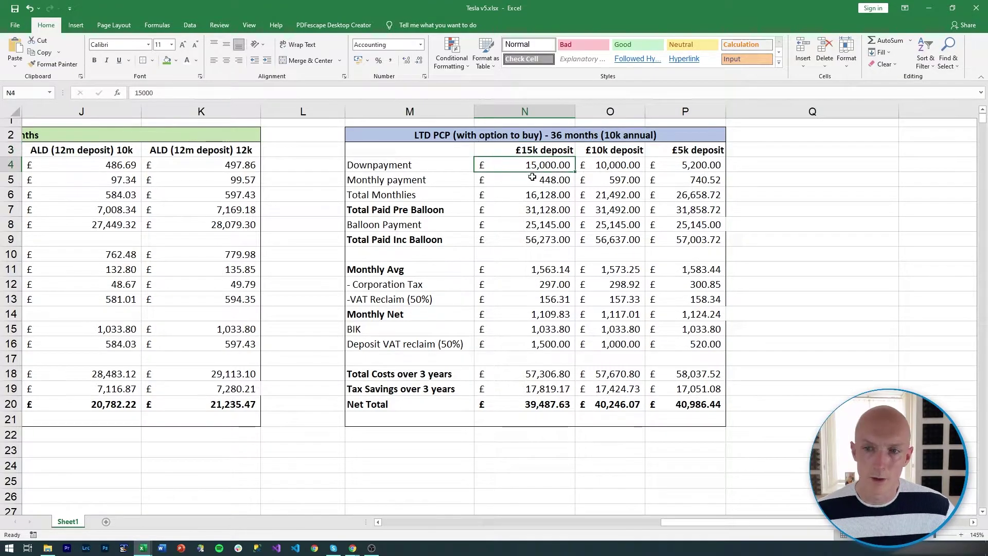
{"action": "left_click", "coordinate": [443, 166]}
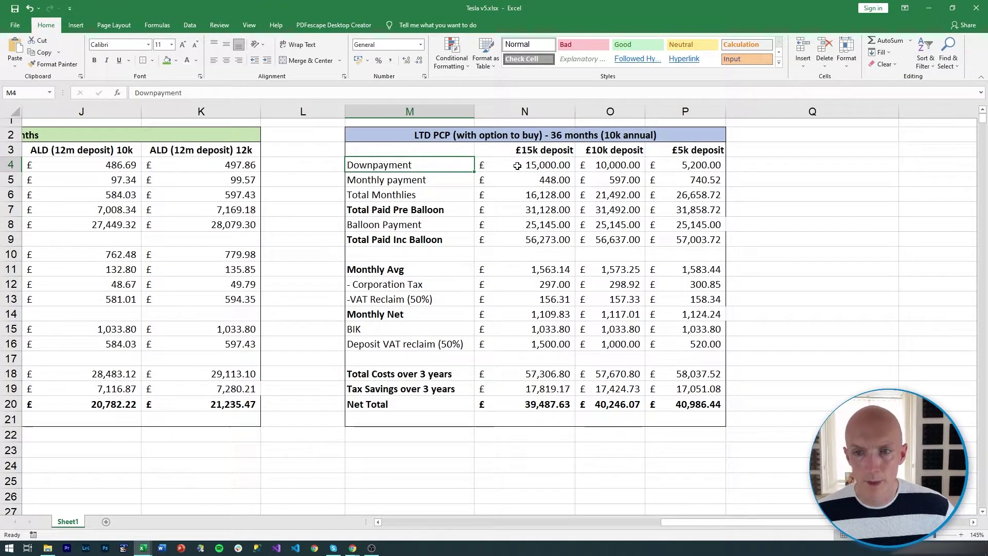
- Check the monthly payment and the formulas for Total Monthlies and Total Paid Pre Balloon in the £15k deposit column
{"action": "left_click", "coordinate": [531, 180]}
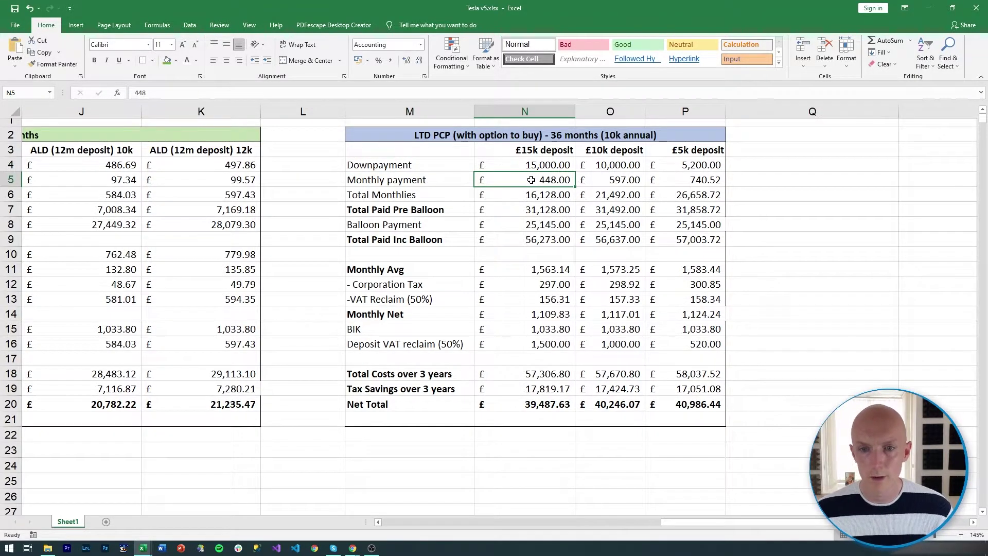
{"action": "double_click", "coordinate": [531, 194]}
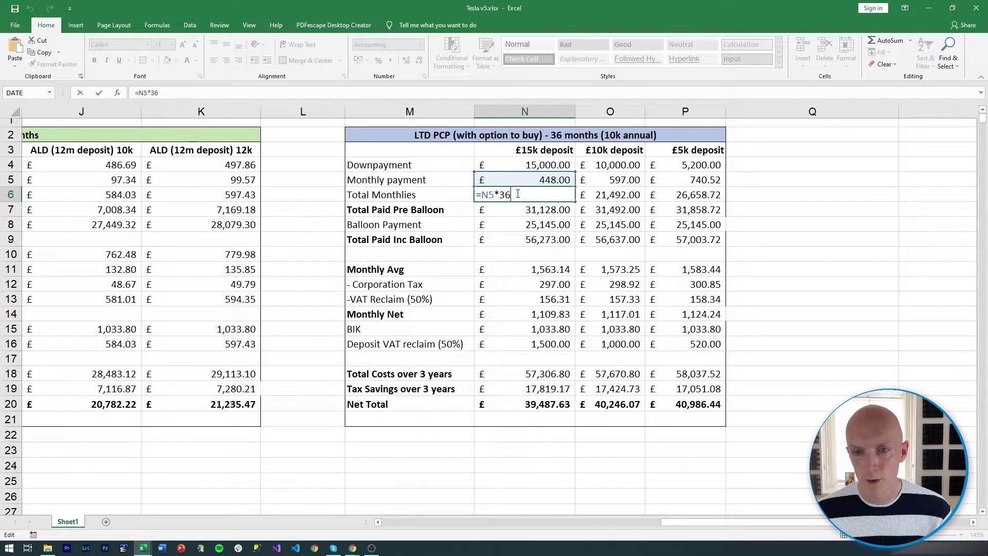
{"action": "key", "text": "Return"}
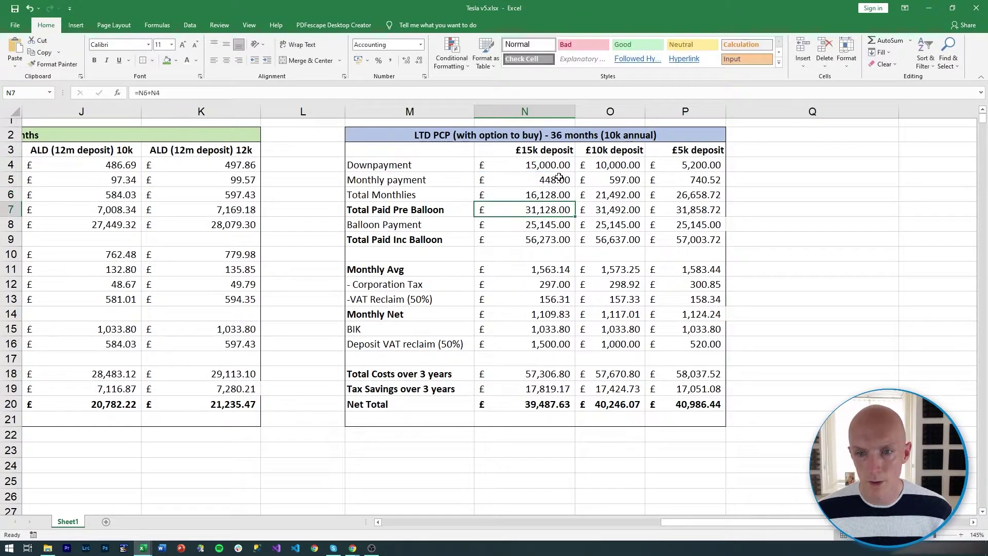
{"action": "double_click", "coordinate": [540, 213]}
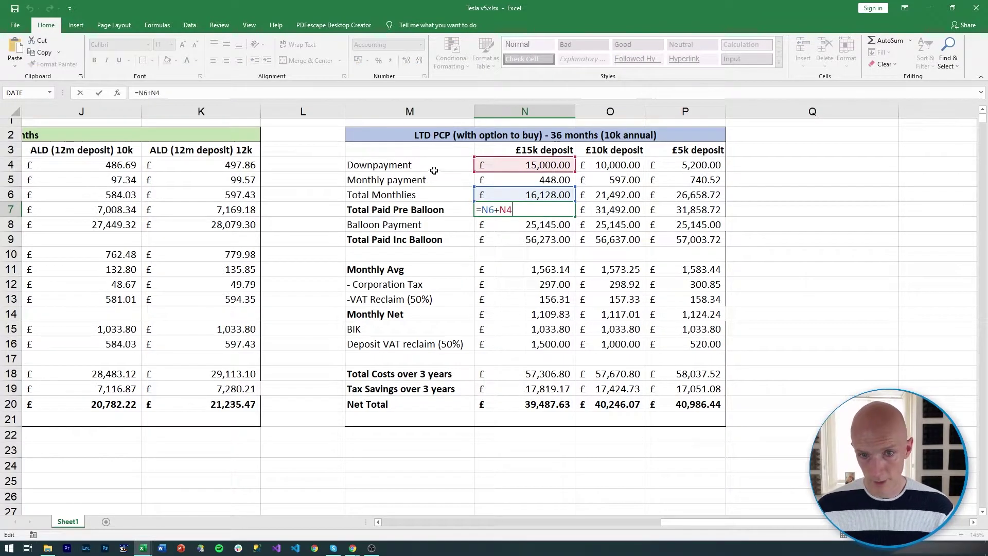
{"action": "key", "text": "Return"}
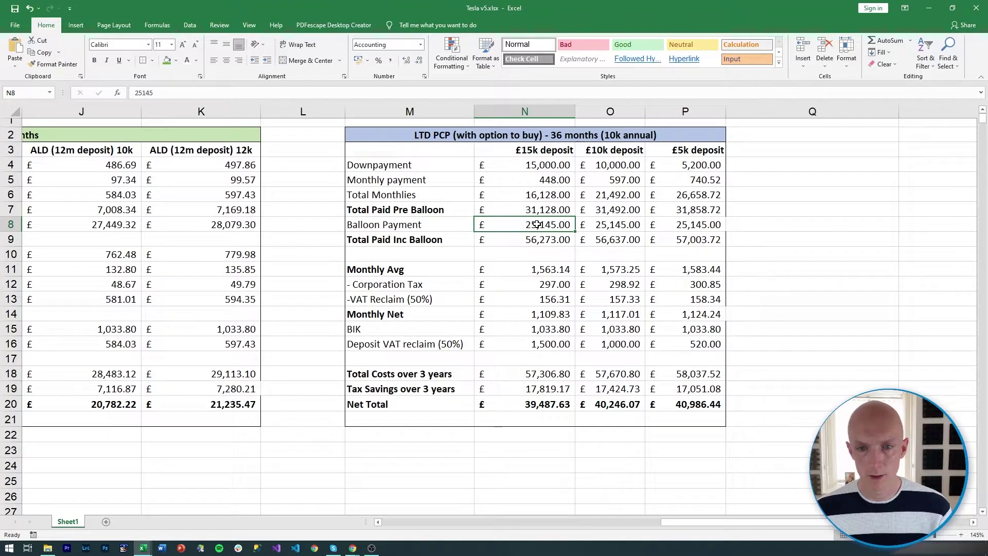
- Check the Total Paid Inc Balloon and Monthly Avg formulas in the £15k deposit column of the PCP table
{"action": "left_click", "coordinate": [550, 239]}
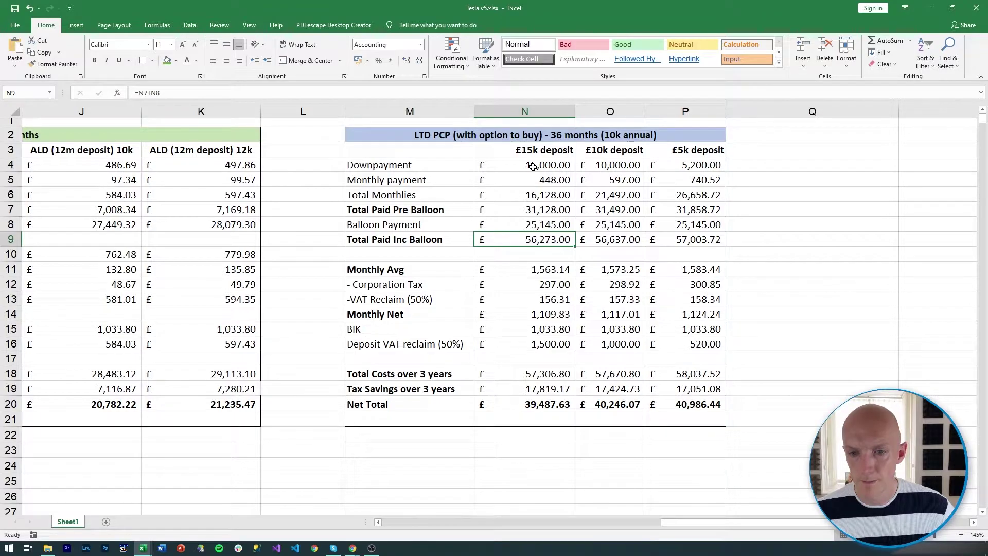
{"action": "left_click", "coordinate": [519, 266]}
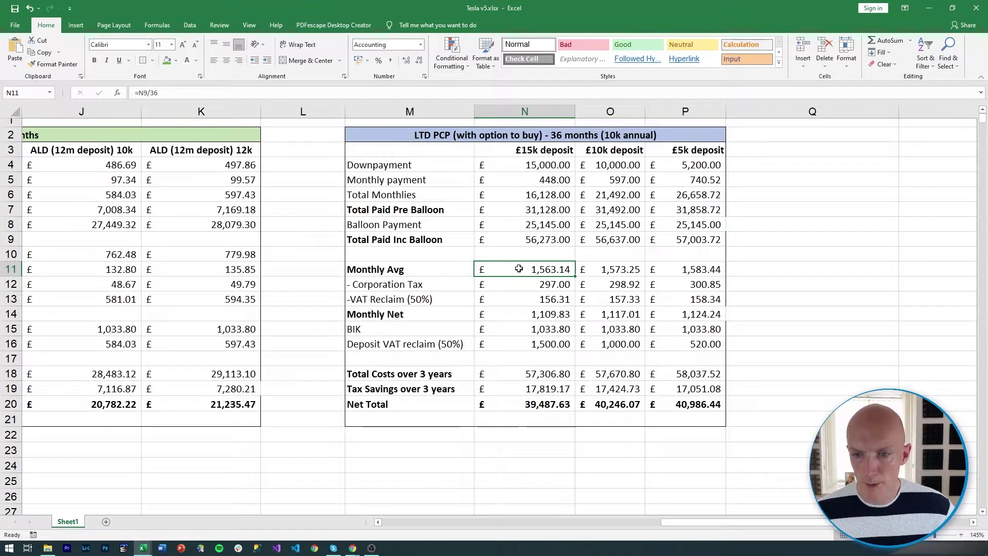
{"action": "double_click", "coordinate": [518, 268]}
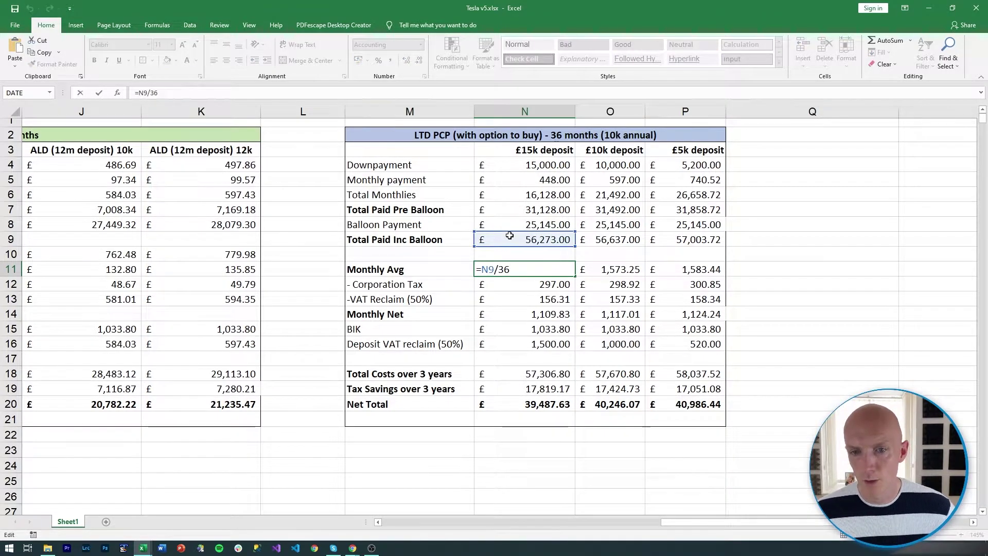
{"action": "key", "text": "Return"}
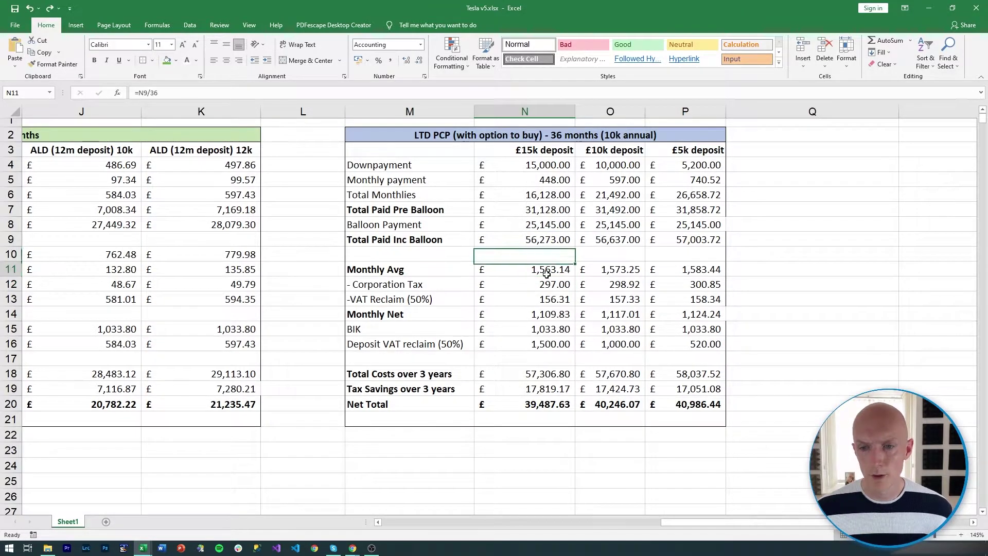
{"action": "double_click", "coordinate": [525, 269]}
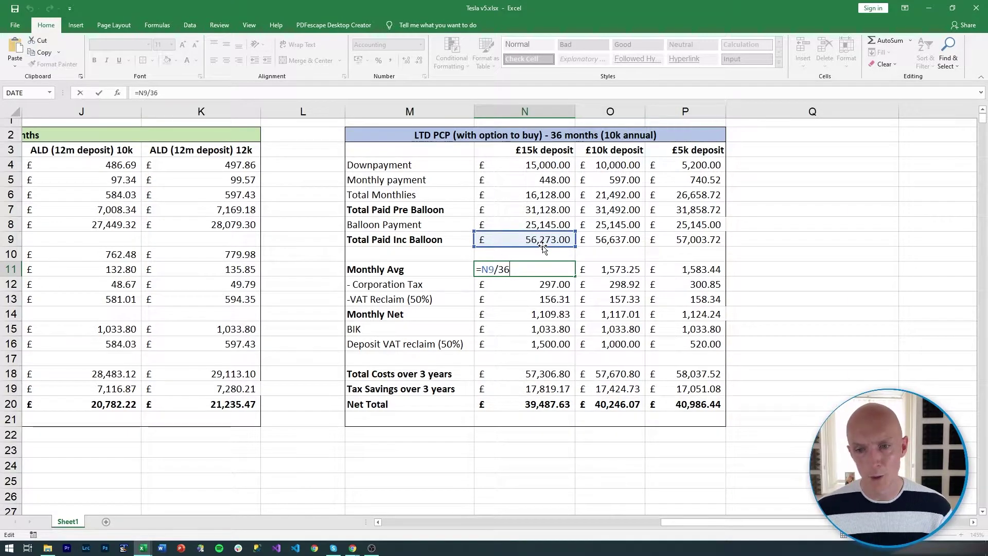
{"action": "key", "text": "Return"}
{"action": "left_click", "coordinate": [540, 272]}
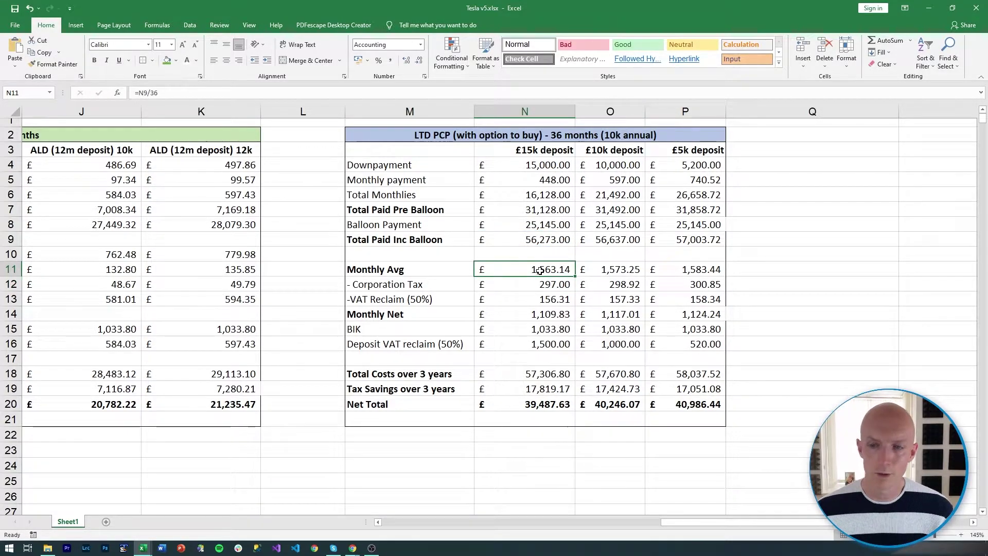
- Clear the Balloon Payment values for all three PCP deposit options and check the £15k deposit's Monthly Avg
{"action": "left_click_drag", "start_coordinate": [546, 225], "coordinate": [674, 226]}
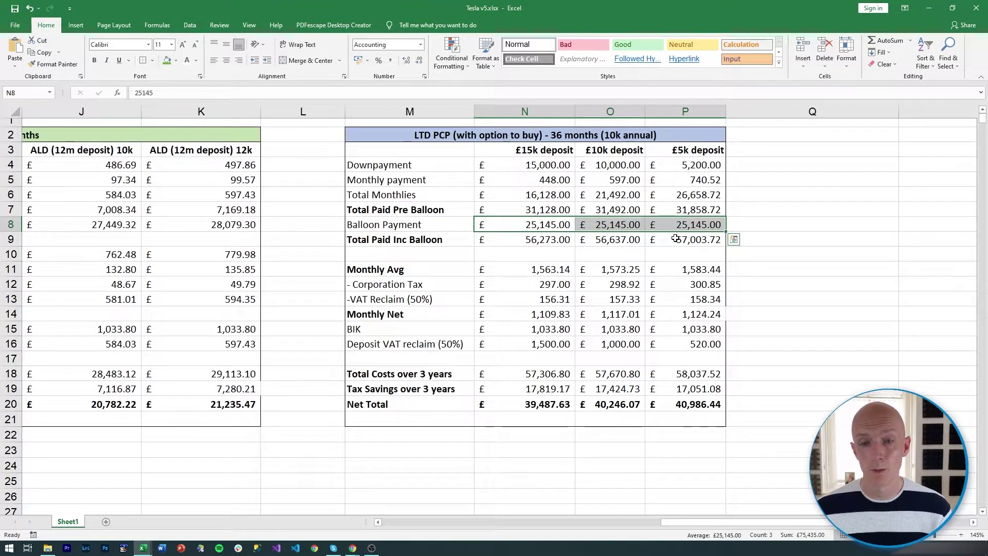
{"action": "key", "text": "Delete"}
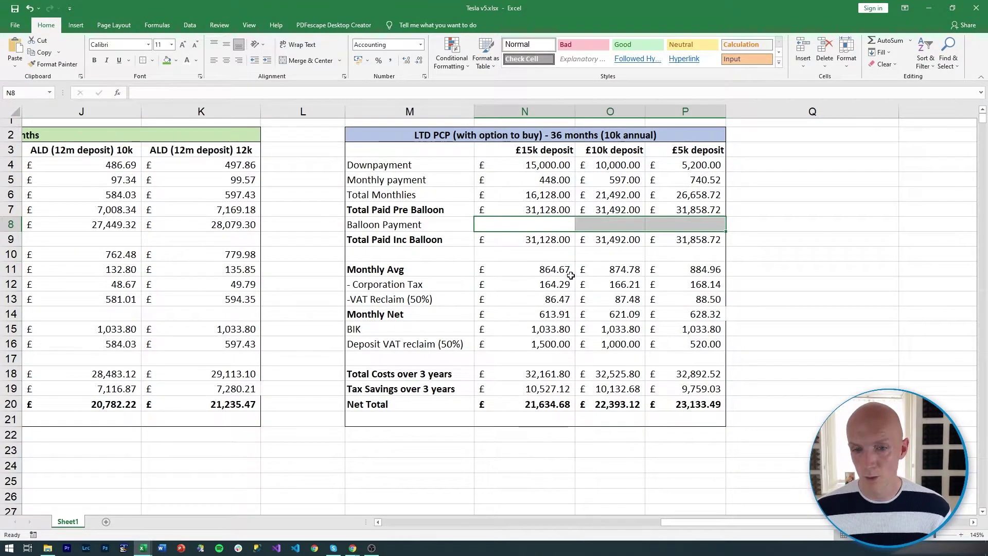
{"action": "left_click", "coordinate": [554, 281]}
{"action": "left_click", "coordinate": [555, 271]}
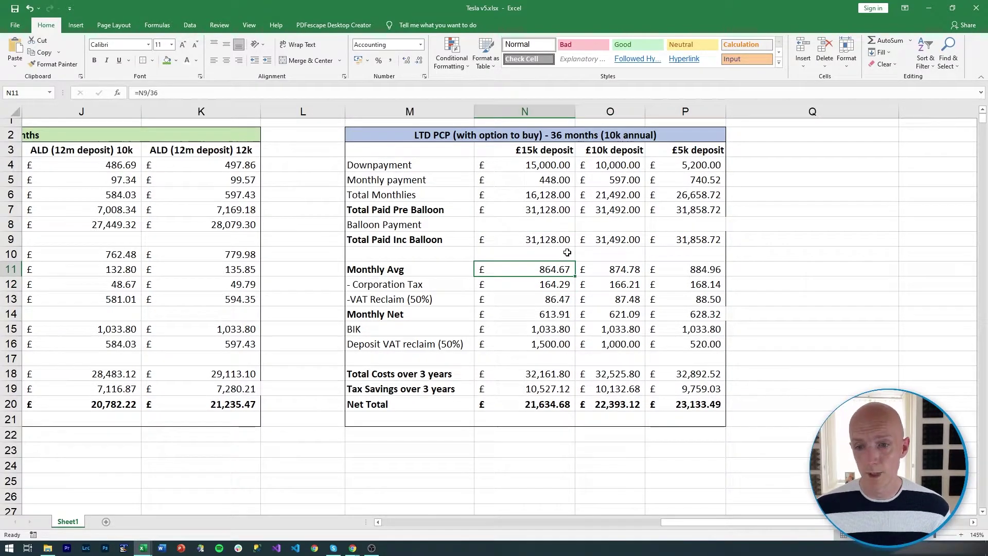
- Check the Corporation Tax, VAT Reclaim and Monthly Net formulas for the £15k deposit PCP option
{"action": "left_click", "coordinate": [545, 283]}
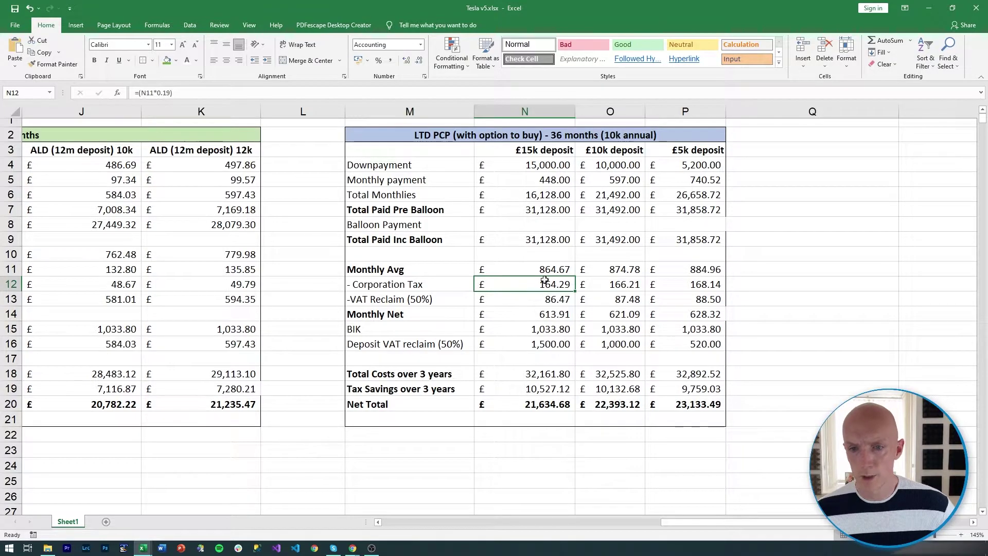
{"action": "left_click", "coordinate": [546, 301]}
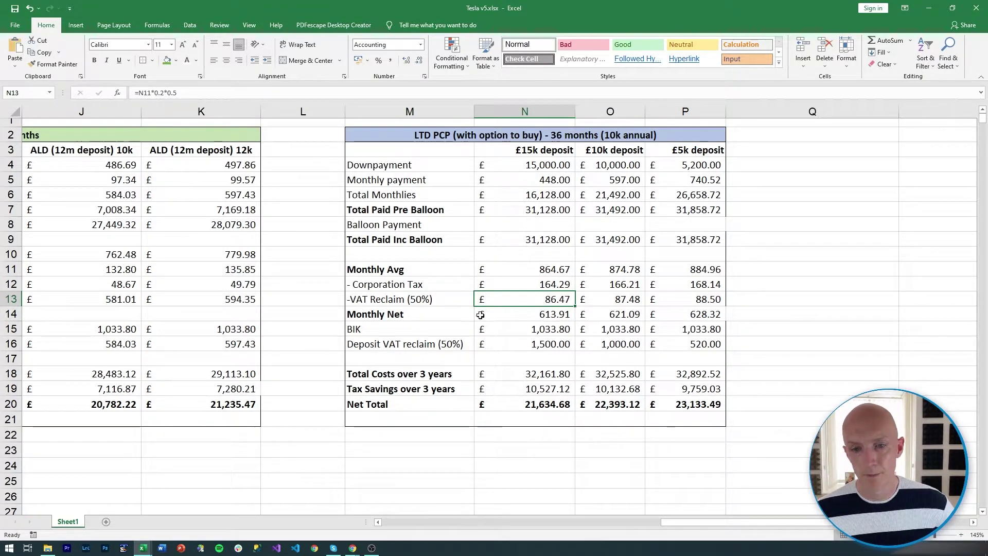
{"action": "left_click", "coordinate": [534, 314]}
{"action": "double_click", "coordinate": [534, 314]}
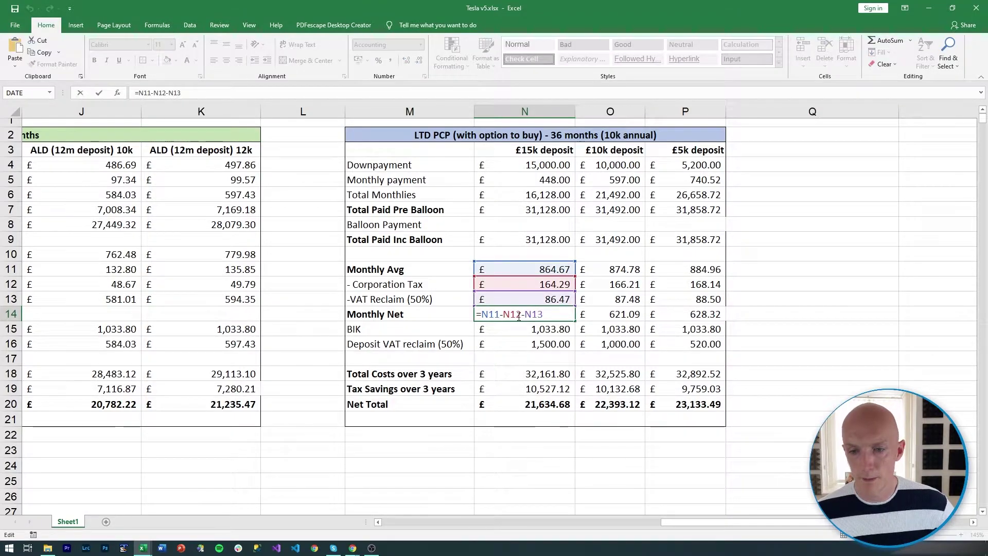
{"action": "key", "text": "Return"}
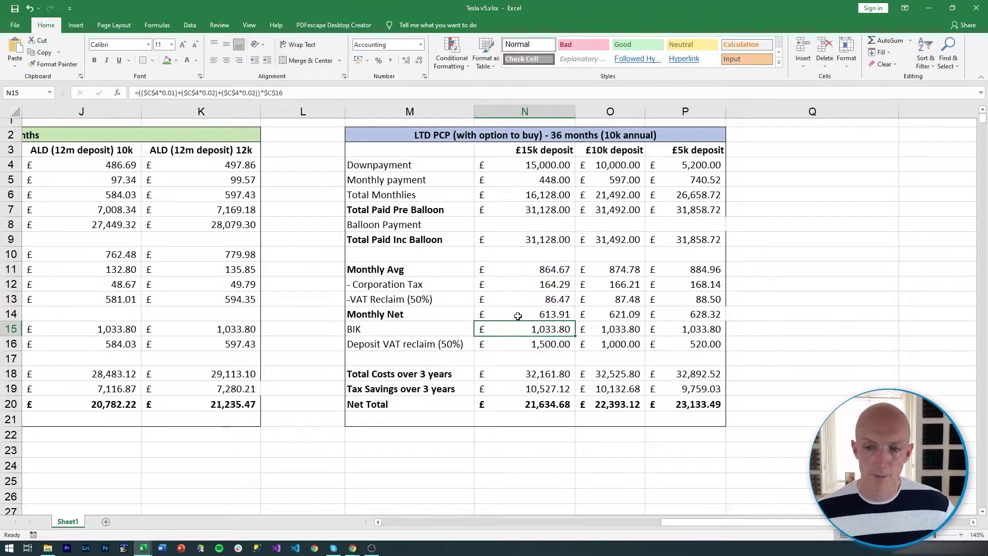
- Trace how Deposit VAT reclaim and BIK feed the 3-year Total Costs and Tax Savings formulas in the £15k deposit column
{"action": "left_click", "coordinate": [538, 346]}
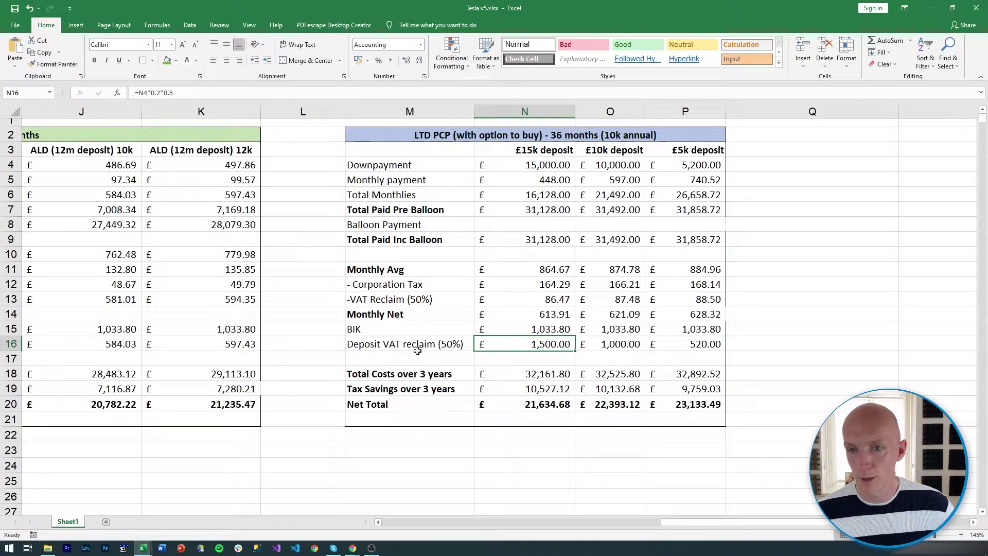
{"action": "key", "text": "Down"}
{"action": "key", "text": "Down"}
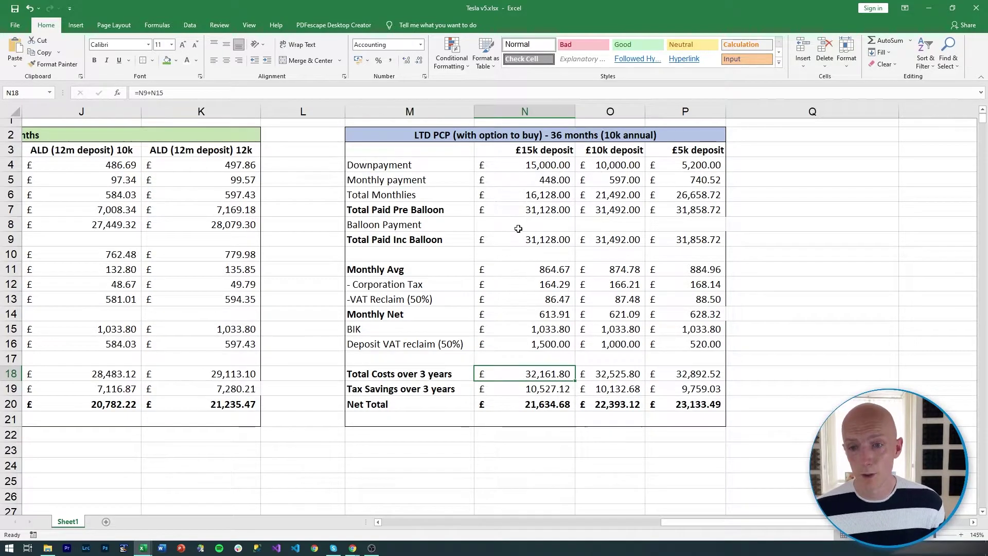
{"action": "double_click", "coordinate": [549, 375]}
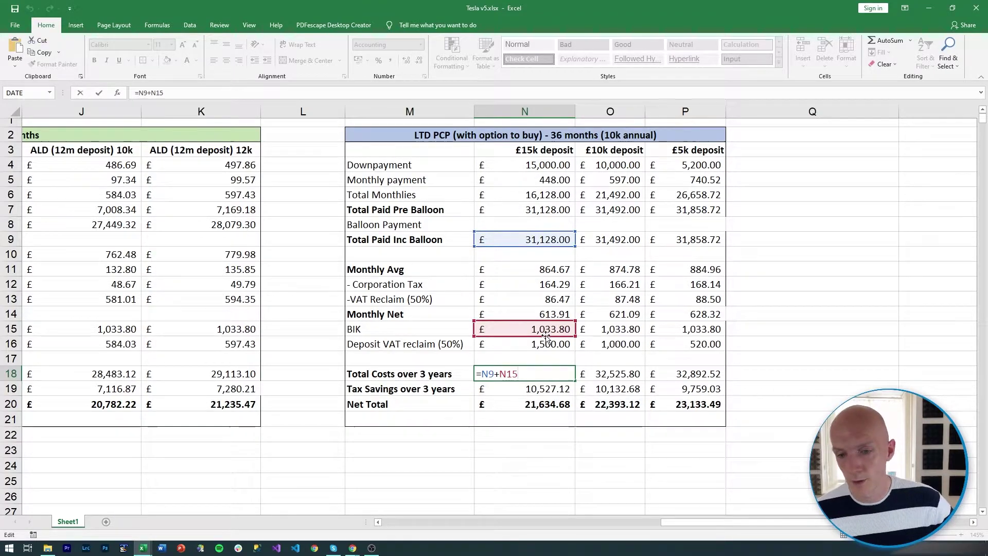
{"action": "key", "text": "Return"}
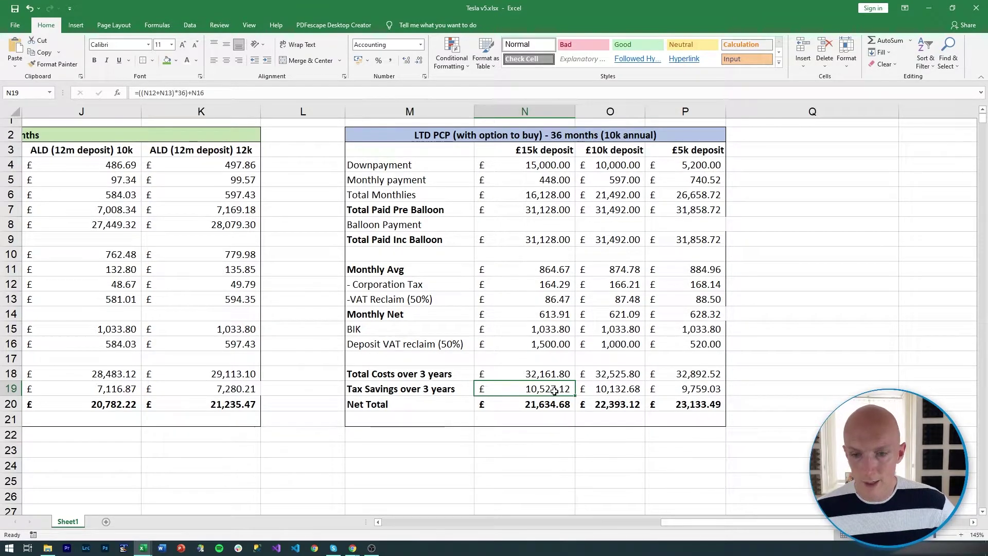
{"action": "double_click", "coordinate": [554, 391]}
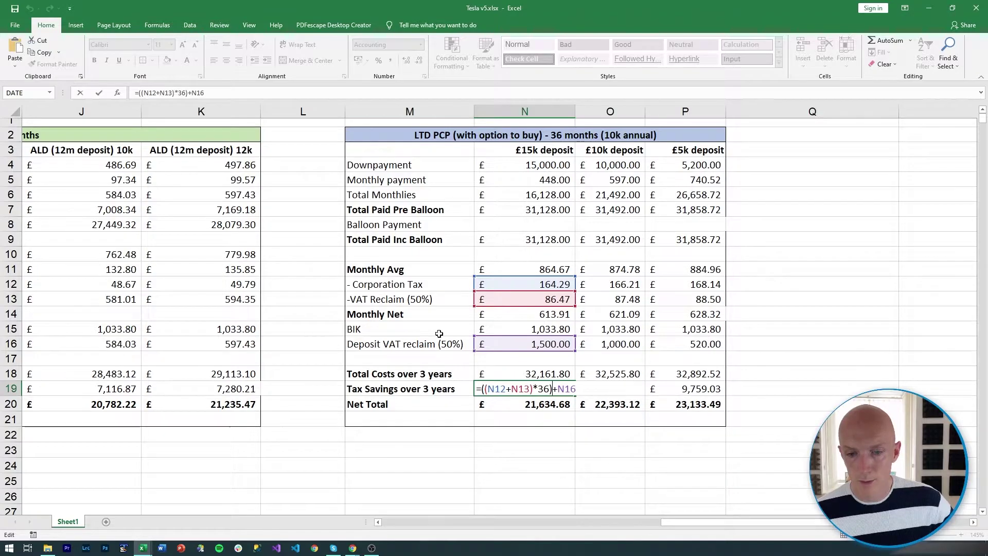
{"action": "key", "text": "Return"}
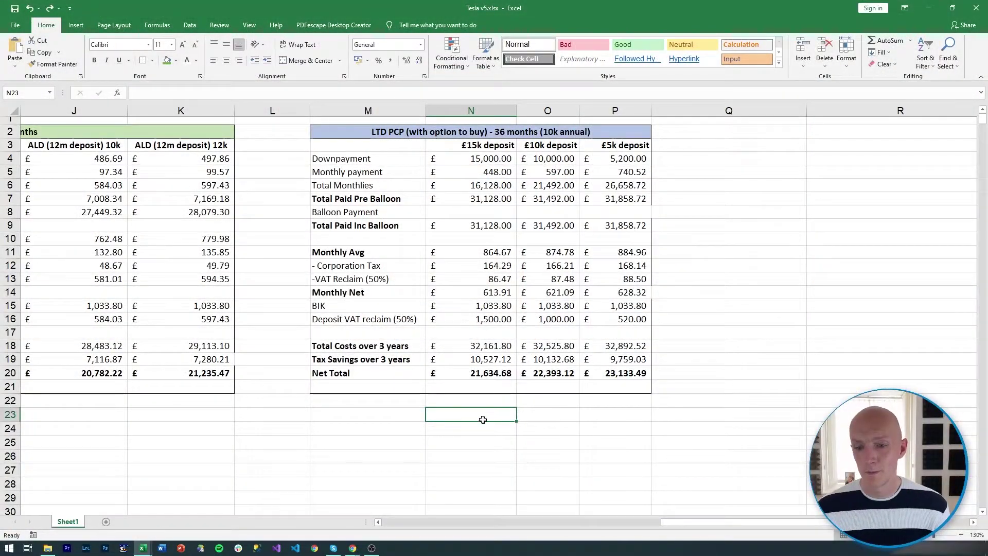
- Compare the £15k deposit PCP Net Total with the Net Totals of the 12m deposit 8k and 10k leases
{"action": "left_click", "coordinate": [501, 369]}
{"action": "left_click_drag", "start_coordinate": [708, 523], "coordinate": [498, 494]}
{"action": "left_click", "coordinate": [576, 376]}
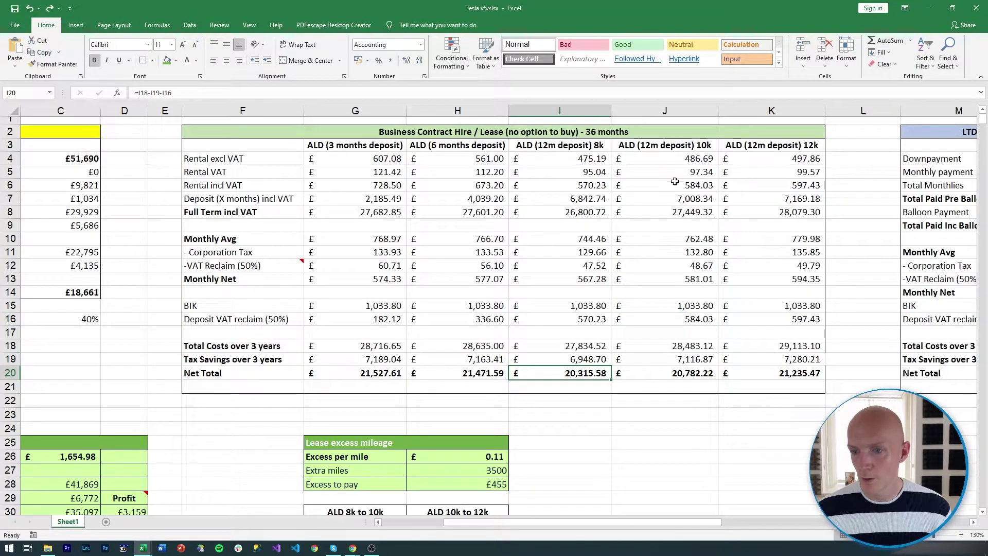
{"action": "left_click", "coordinate": [677, 373]}
{"action": "left_click_drag", "start_coordinate": [597, 522], "coordinate": [730, 524]}
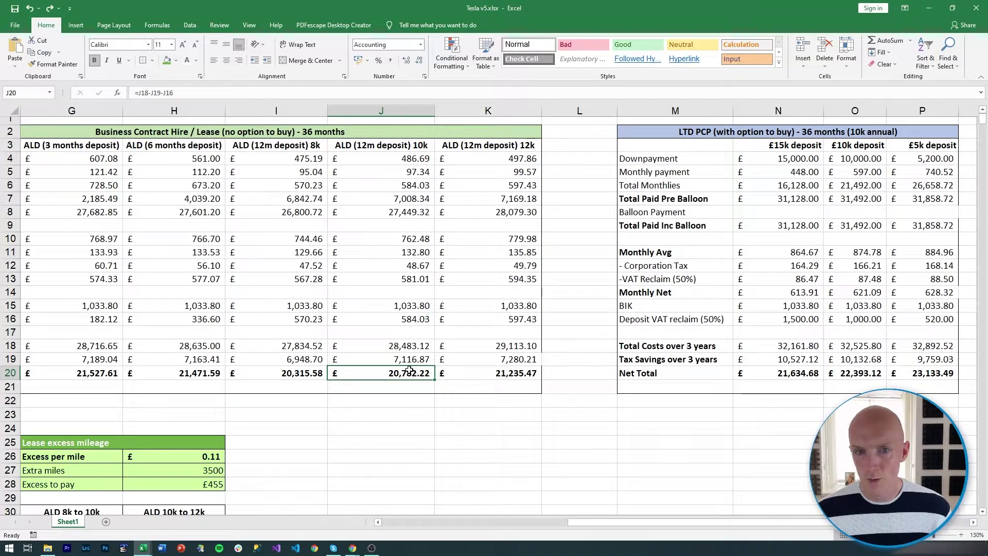
- Check the Buy outright Net Total and the PCP downpayments of the £15k and £10k deposit options
{"action": "left_click", "coordinate": [531, 522]}
{"action": "left_click", "coordinate": [237, 293]}
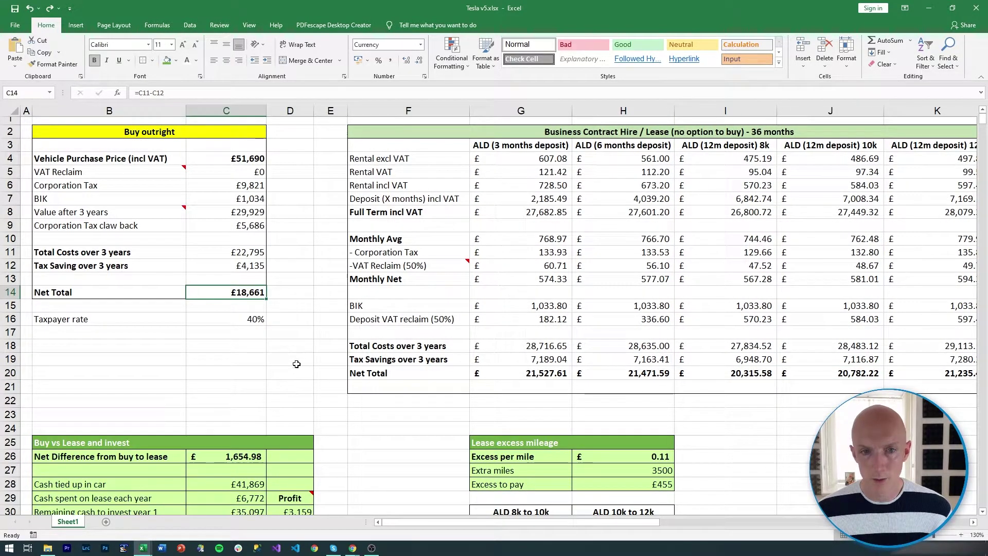
{"action": "left_click_drag", "start_coordinate": [499, 523], "coordinate": [720, 523]}
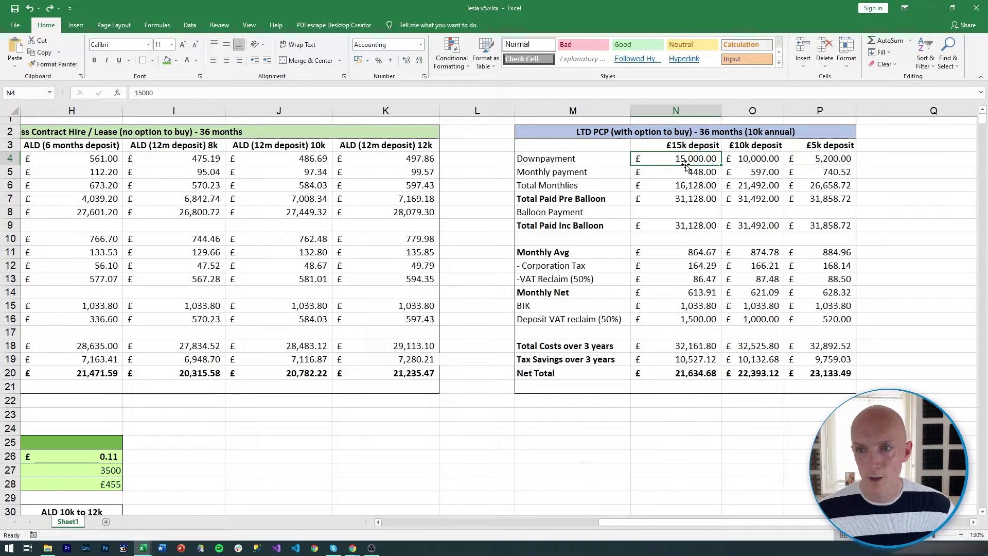
{"action": "left_click", "coordinate": [743, 162]}
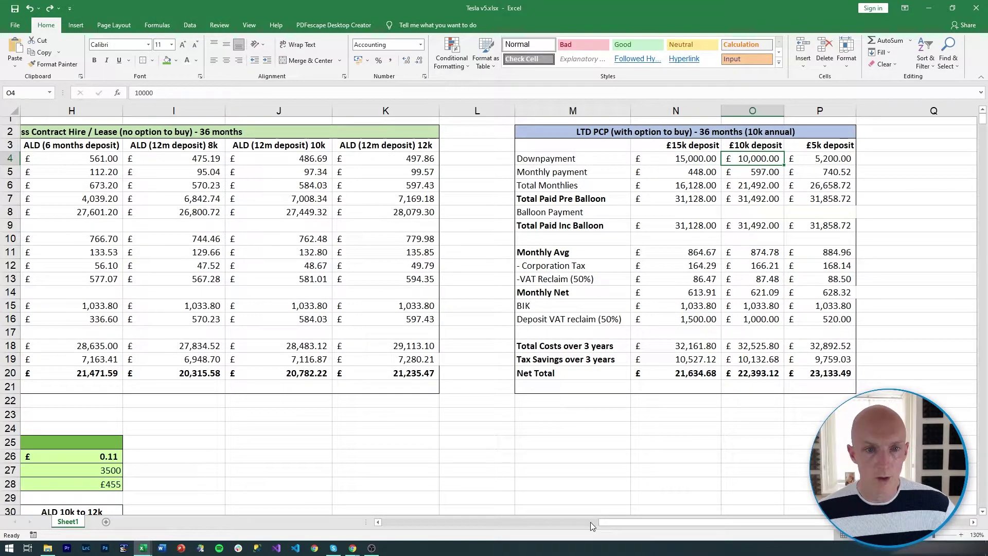
- Compare the Buy outright and 12m deposit 8k lease Net Totals and check the Net Difference from buy to lease formula
{"action": "left_click", "coordinate": [560, 524]}
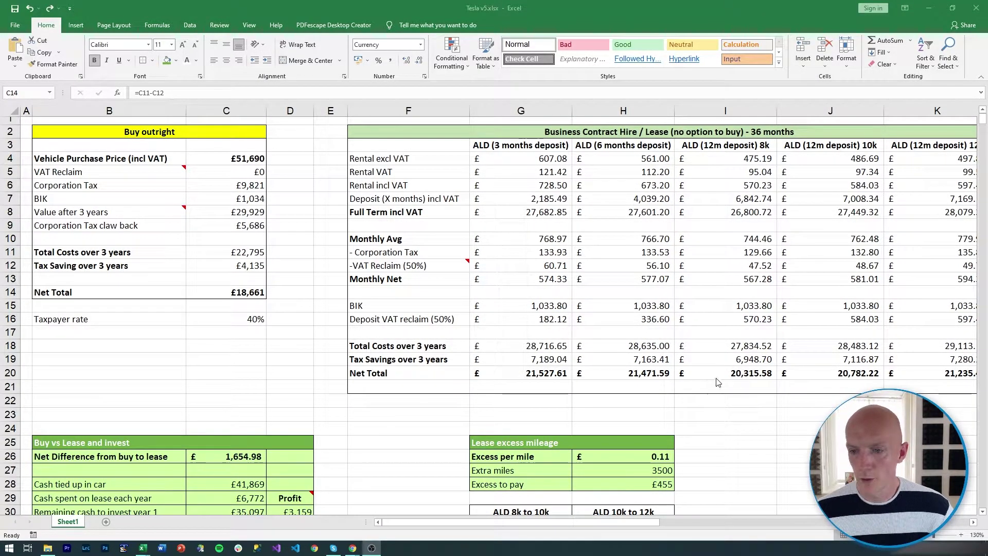
{"action": "left_click", "coordinate": [240, 292]}
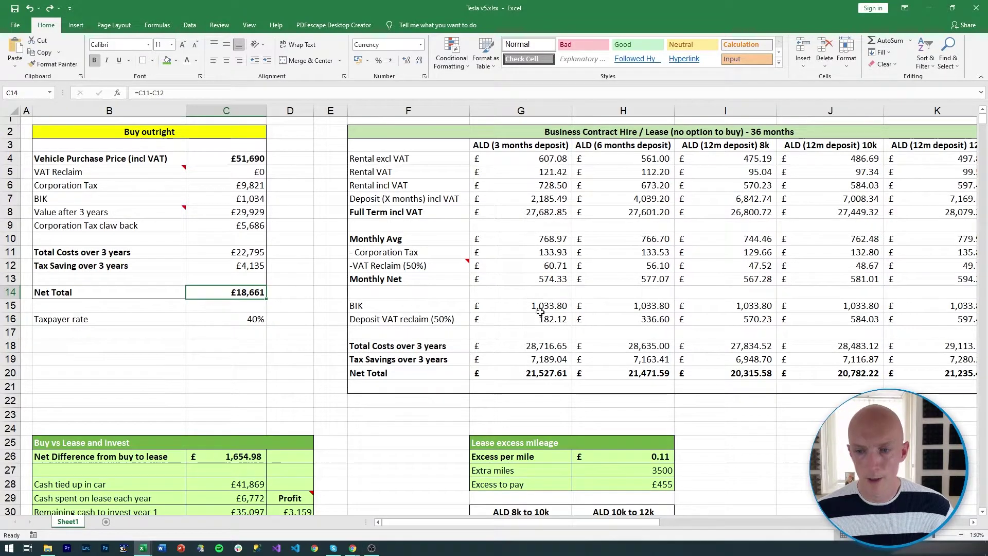
{"action": "left_click", "coordinate": [747, 374]}
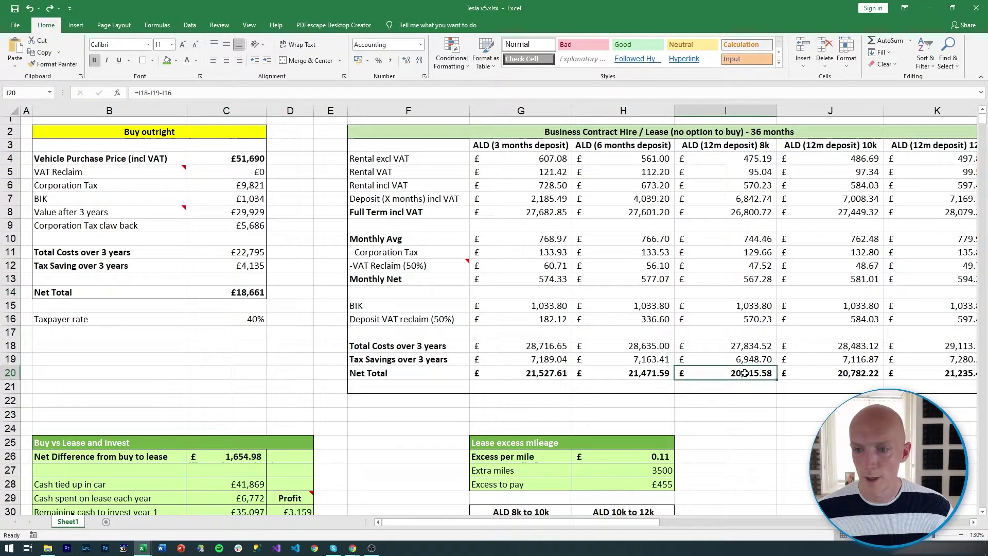
{"action": "left_click", "coordinate": [242, 457]}
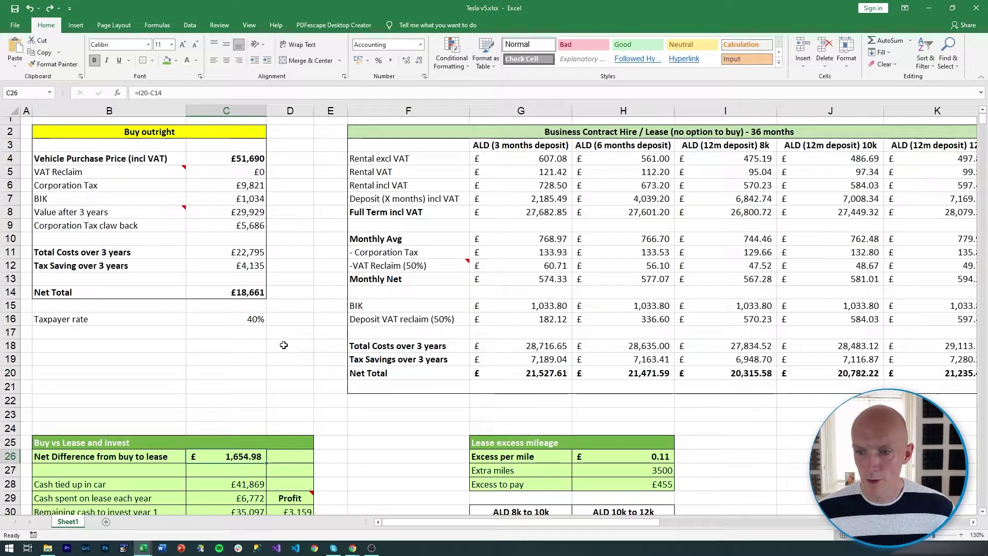
{"action": "left_click", "coordinate": [243, 292]}
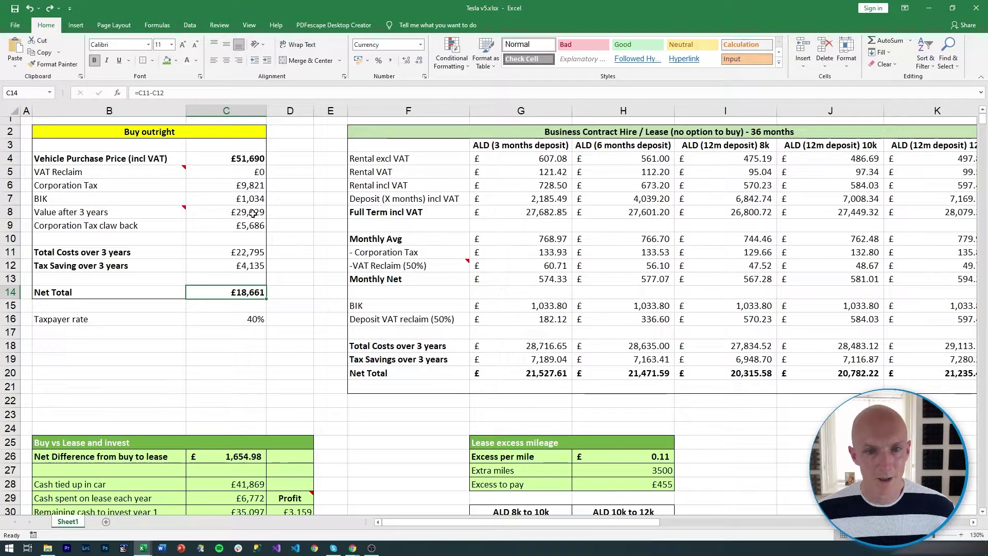
- Try £26,000 as the Value after 3 years in the Buy outright table, and undo the change
{"action": "left_click", "coordinate": [252, 214]}
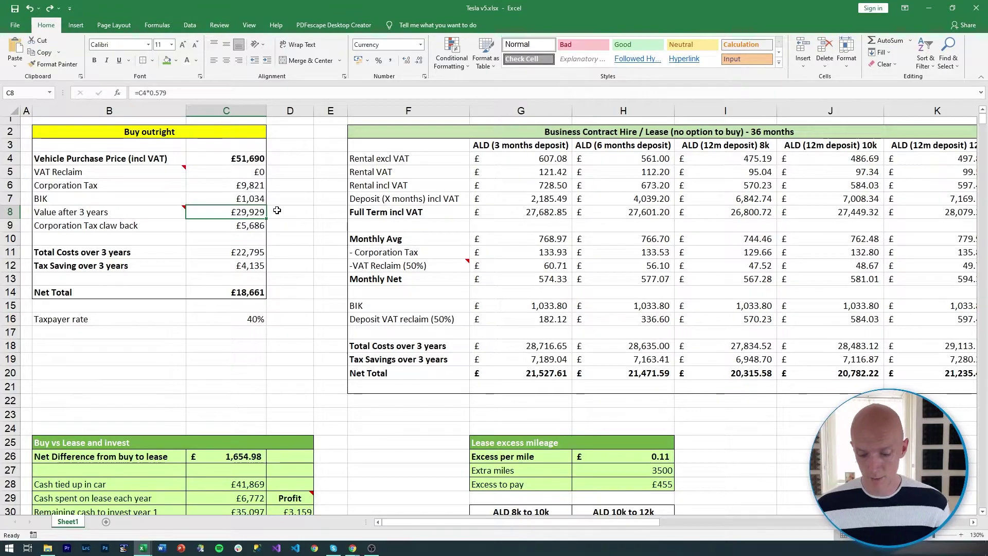
{"action": "type", "text": "26,0"}
{"action": "type", "text": "000"}
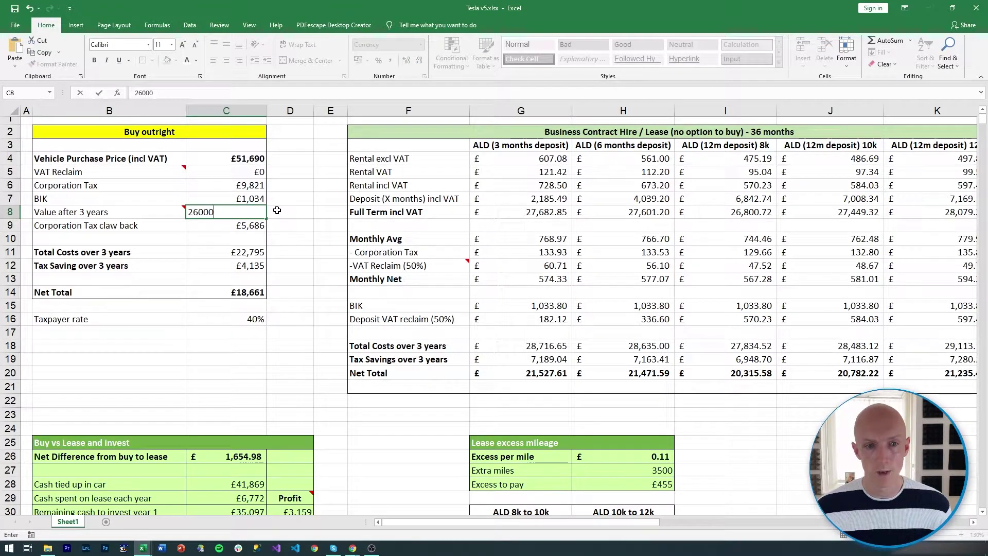
{"action": "key", "text": "Return"}
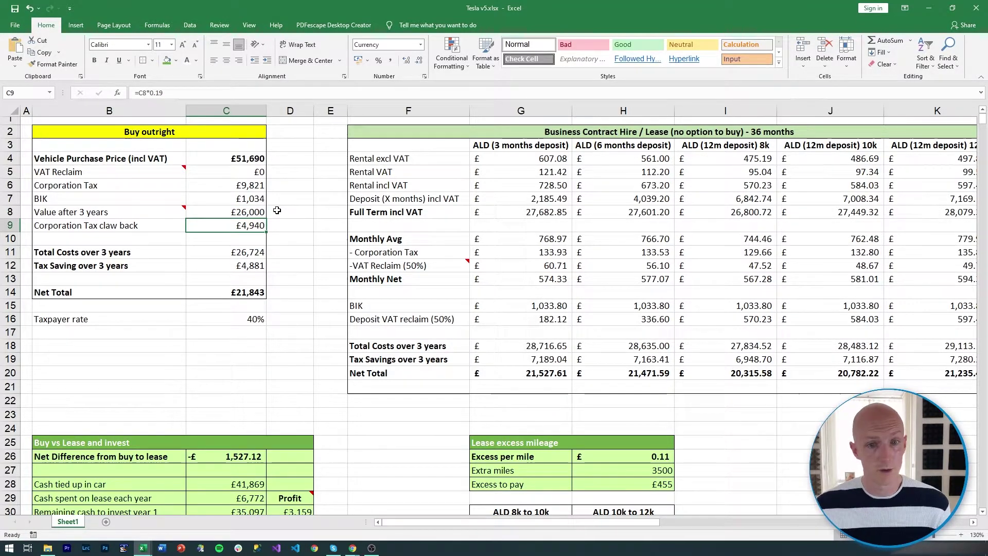
{"action": "key", "text": "ctrl+z"}
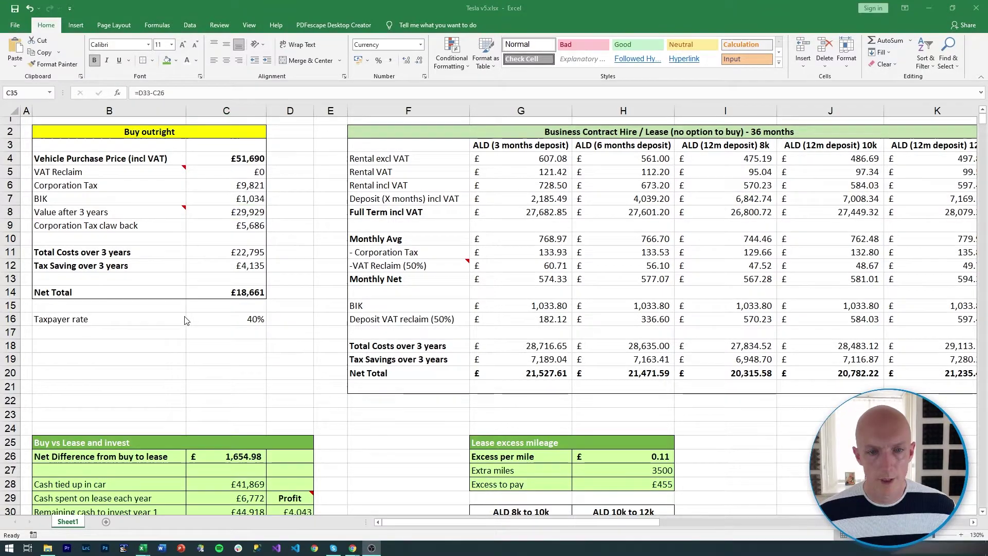
- Inspect the Cash tied up in car formula and the Buy outright figures it refers to
{"action": "scroll", "coordinate": [188, 320], "scroll_direction": "down", "scroll_amount": 5}
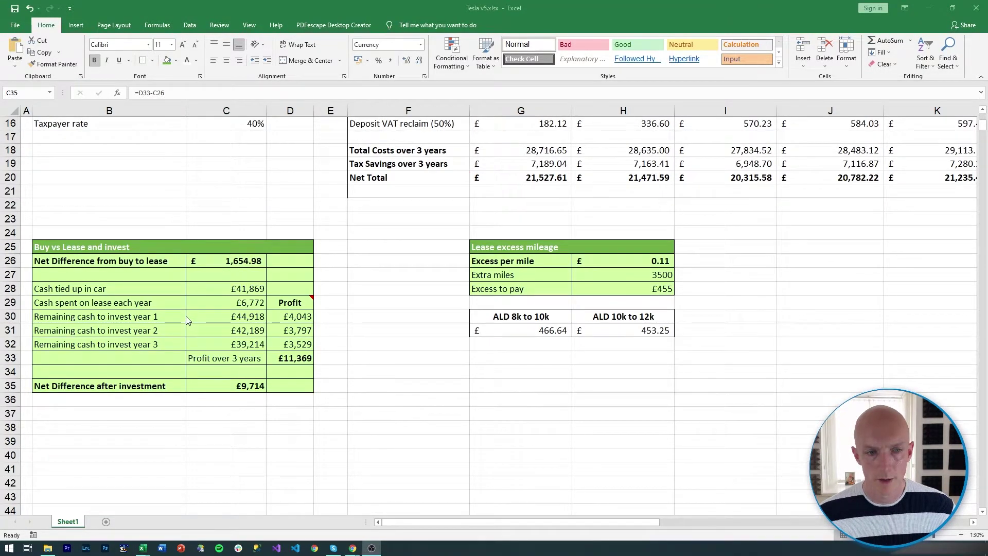
{"action": "scroll", "coordinate": [188, 320], "scroll_direction": "up", "scroll_amount": 2}
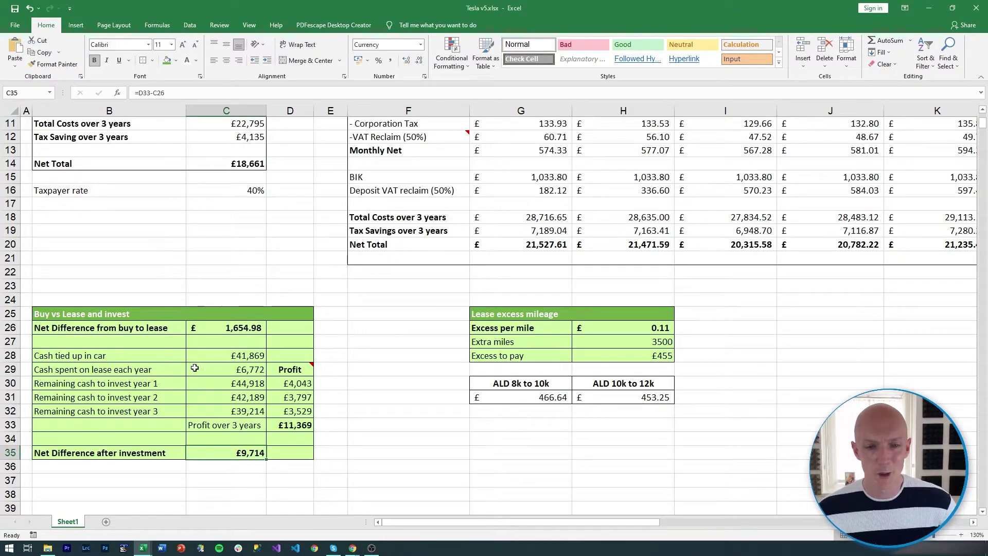
{"action": "left_click", "coordinate": [227, 358]}
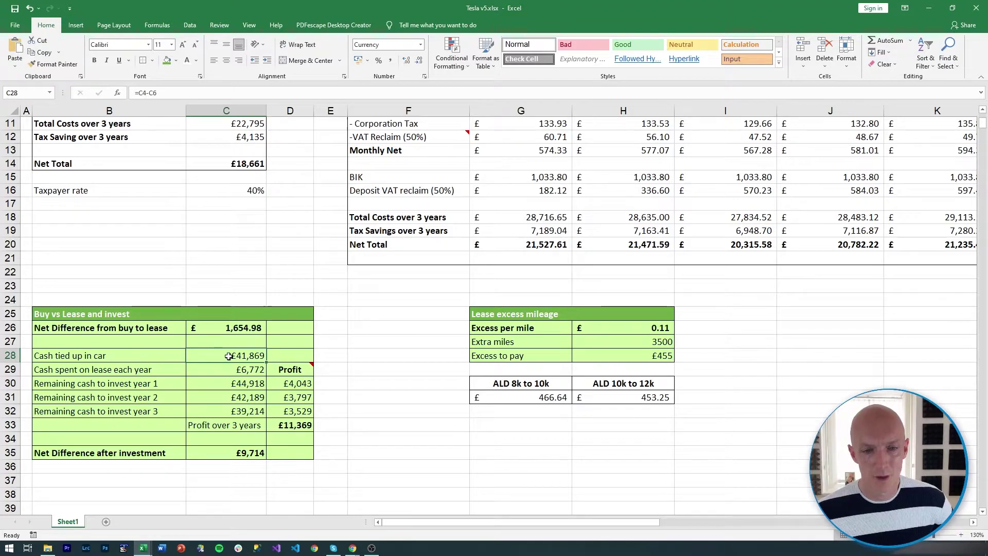
{"action": "double_click", "coordinate": [229, 356]}
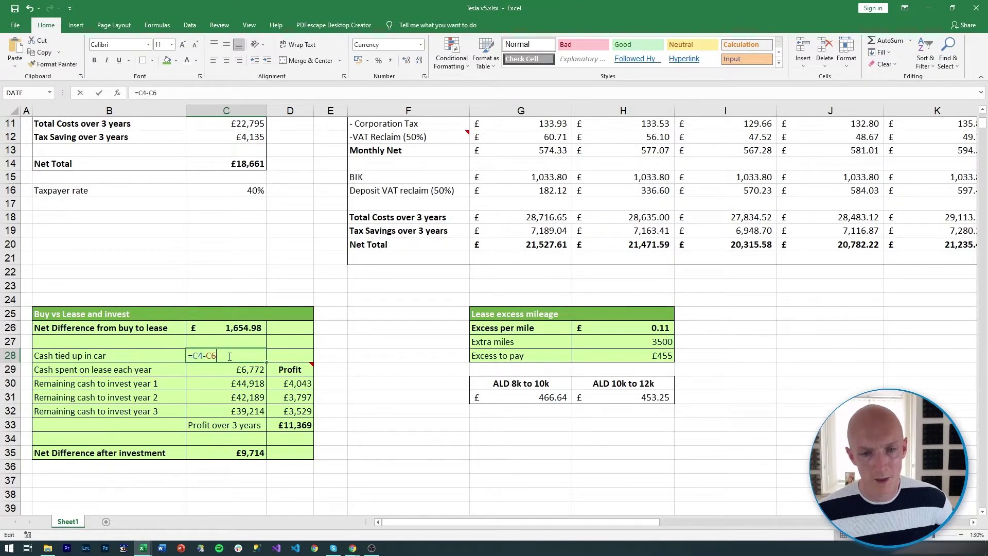
{"action": "key", "text": "Return"}
{"action": "scroll", "coordinate": [228, 356], "scroll_direction": "up", "scroll_amount": 3}
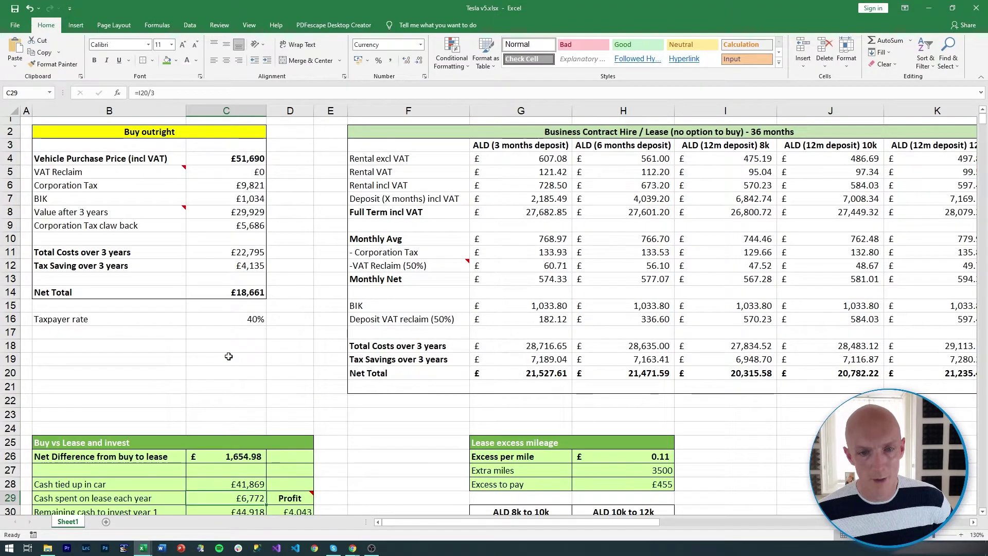
{"action": "double_click", "coordinate": [240, 479]}
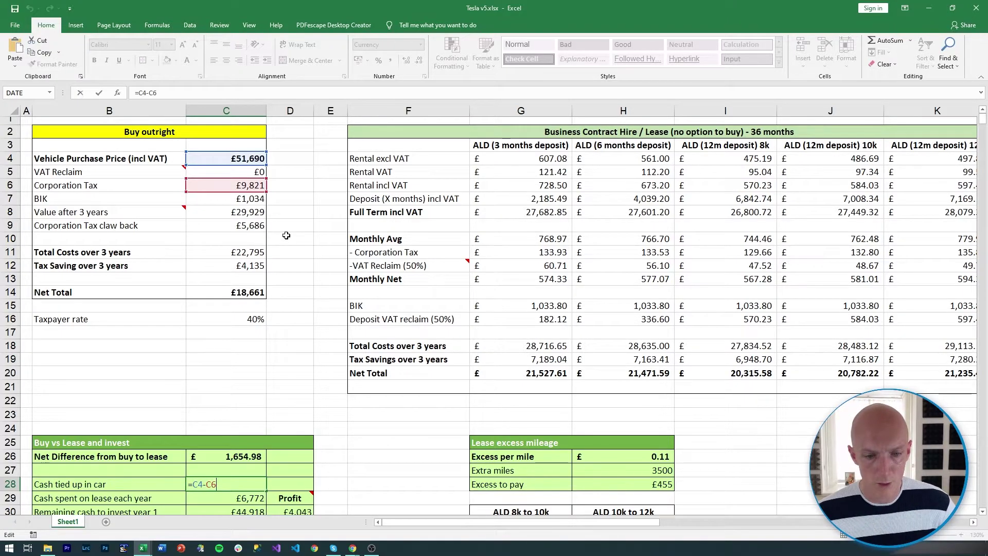
{"action": "key", "text": "Return"}
- Inspect the Cash spent on lease each year formula and the lease Net Total it refers to
{"action": "scroll", "coordinate": [250, 243], "scroll_direction": "down", "scroll_amount": 3}
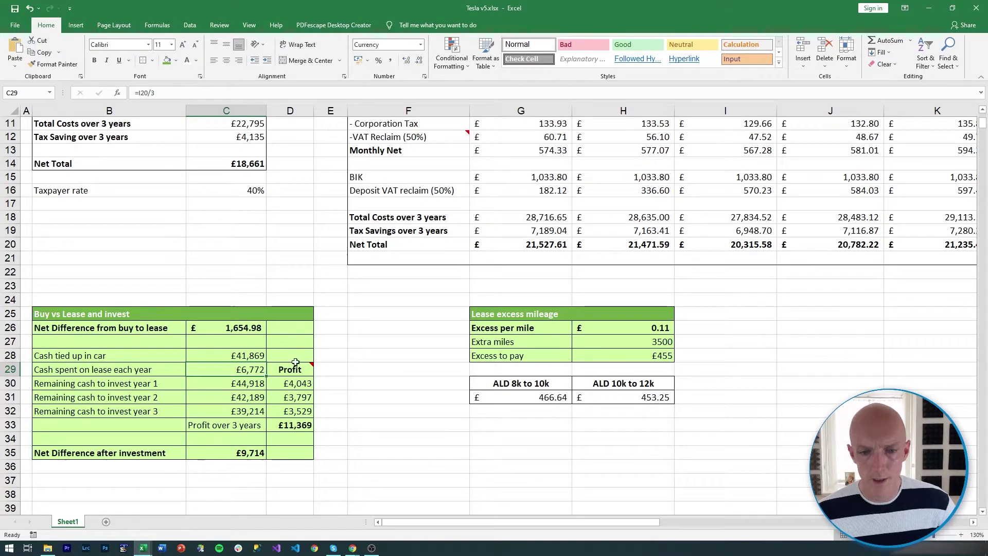
{"action": "double_click", "coordinate": [250, 365]}
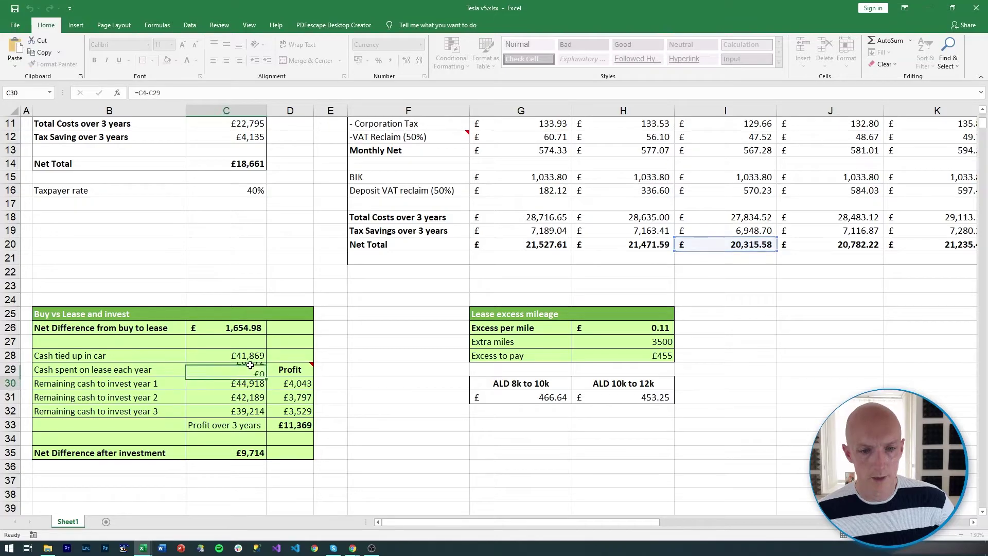
{"action": "key", "text": "Escape"}
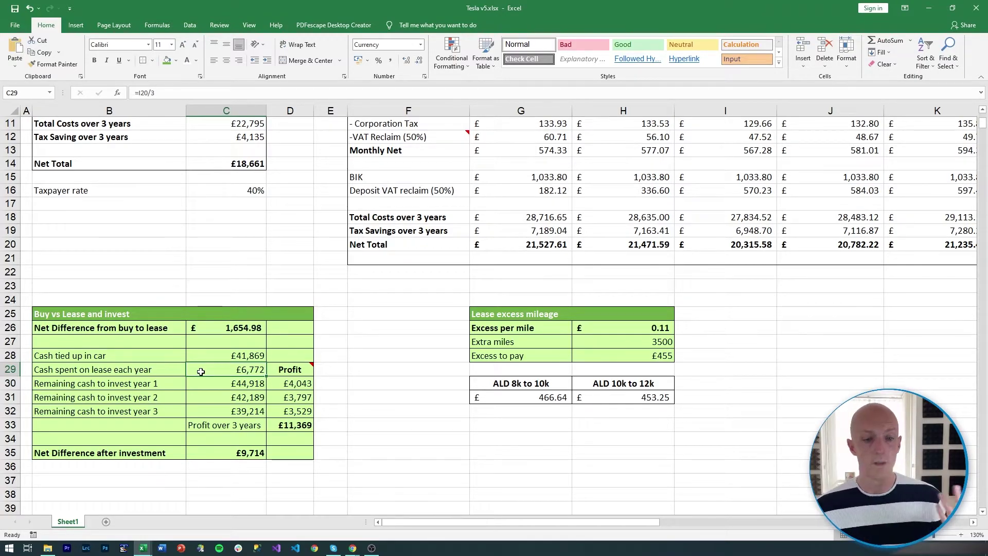
- Check the Remaining cash to invest year 1 formula against the Vehicle Purchase Price and Cash spent on lease each year
{"action": "left_click", "coordinate": [227, 386]}
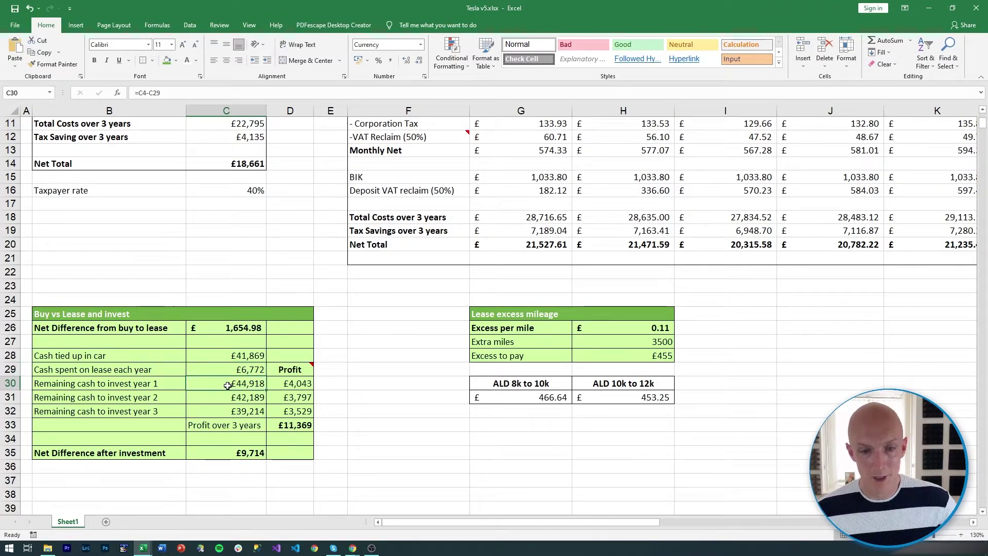
{"action": "double_click", "coordinate": [228, 386]}
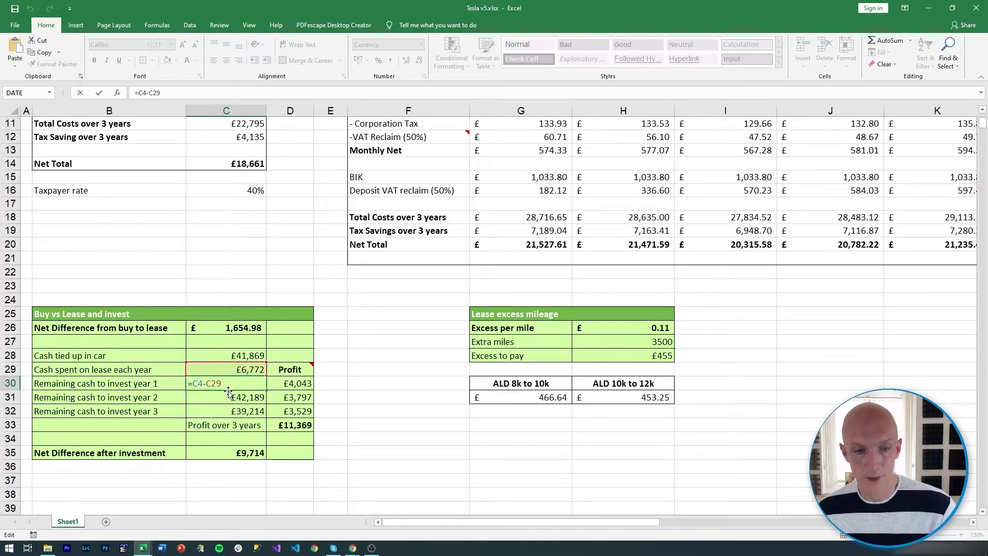
{"action": "scroll", "coordinate": [228, 393], "scroll_direction": "up", "scroll_amount": 4}
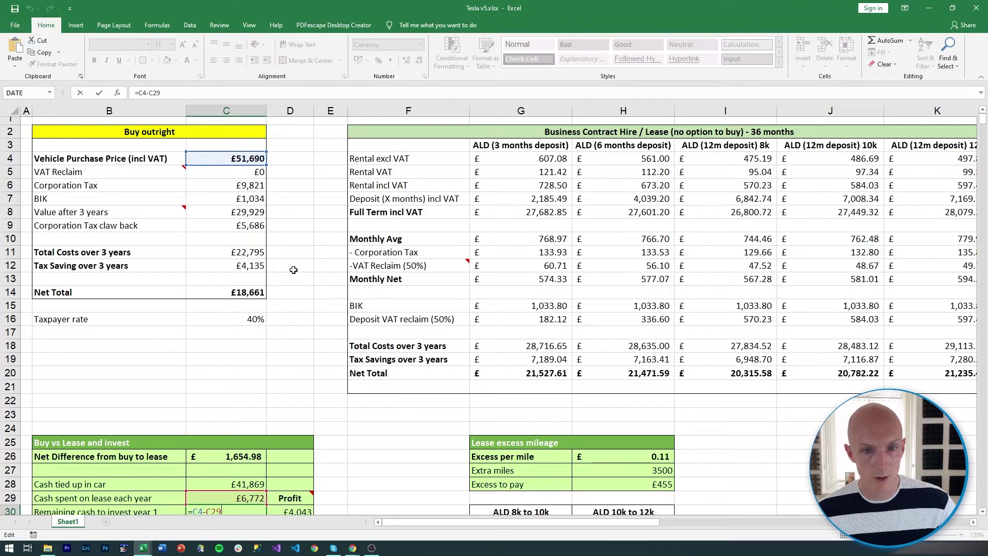
{"action": "scroll", "coordinate": [296, 291], "scroll_direction": "down", "scroll_amount": 1}
{"action": "scroll", "coordinate": [296, 292], "scroll_direction": "down", "scroll_amount": 1}
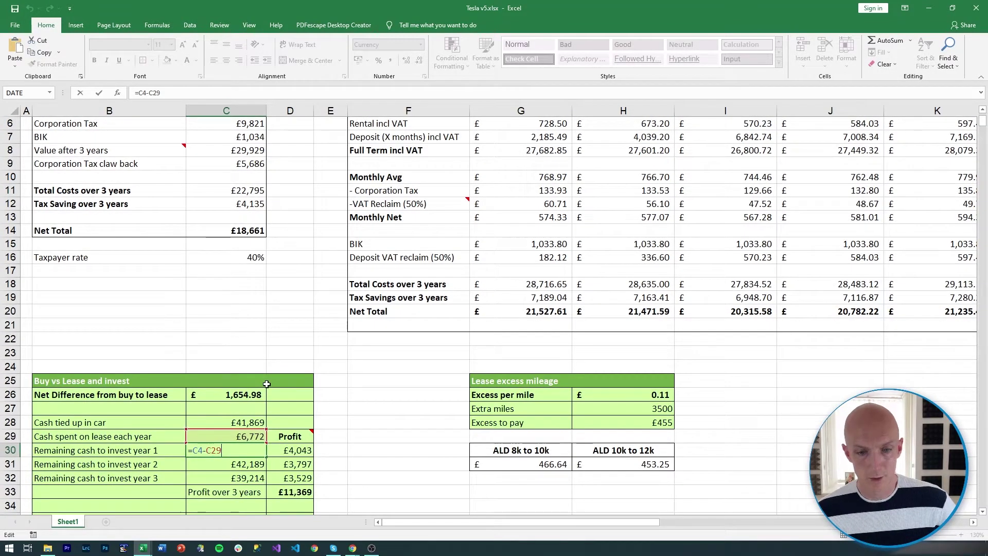
{"action": "key", "text": "Return"}
{"action": "left_click", "coordinate": [244, 438]}
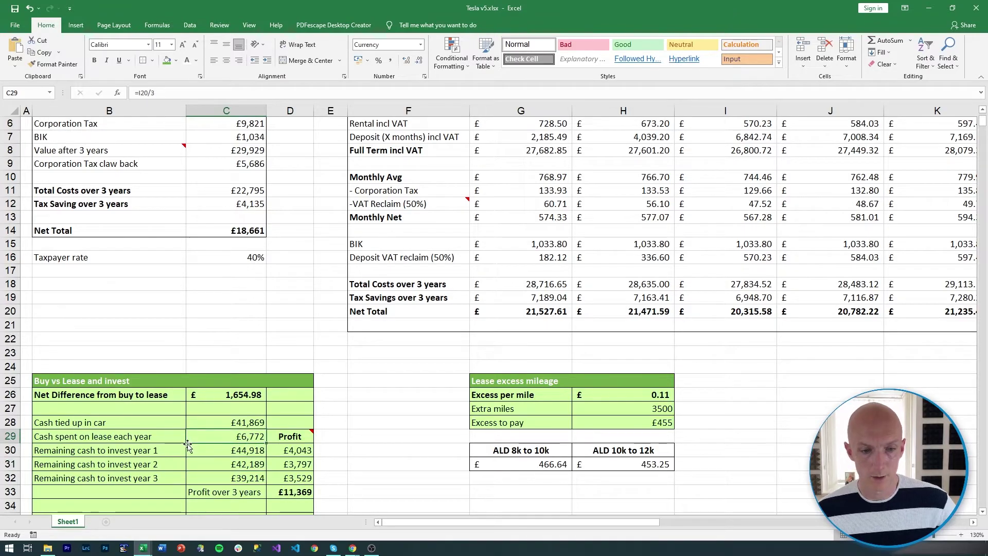
{"action": "left_click", "coordinate": [247, 452]}
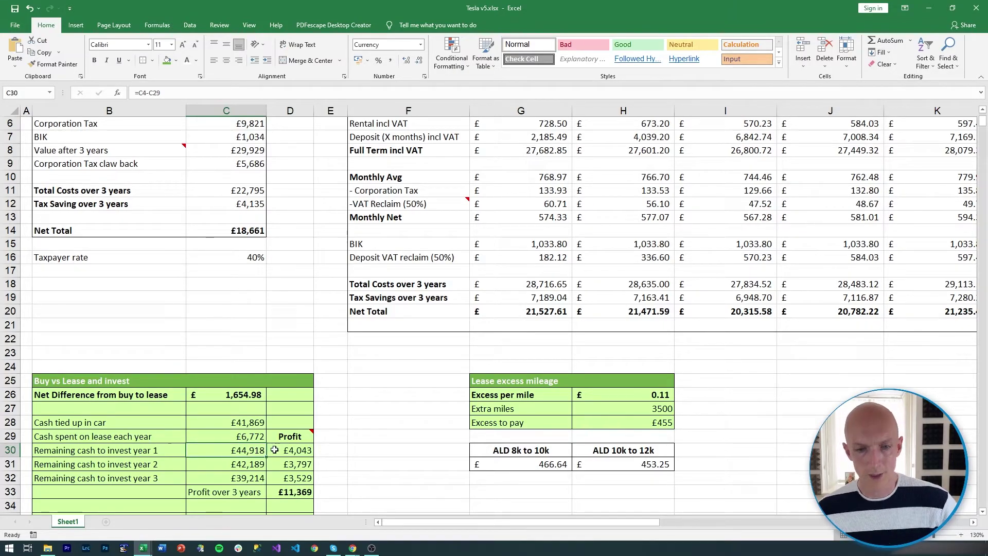
- Read the comment on the Profit heading and compare the year 1 profit formula with the year 1 remaining cash
{"action": "mouse_move", "coordinate": [310, 432]}
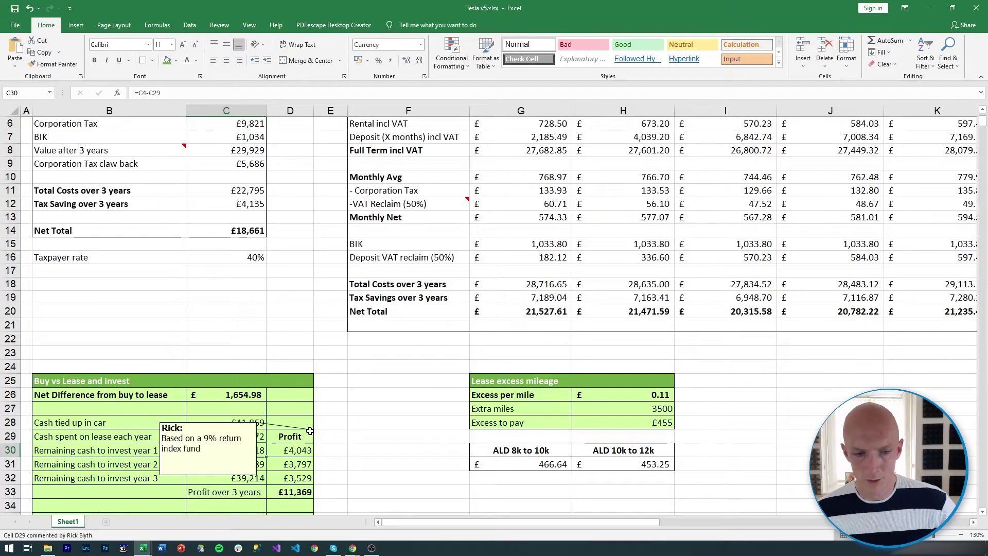
{"action": "left_click", "coordinate": [291, 450]}
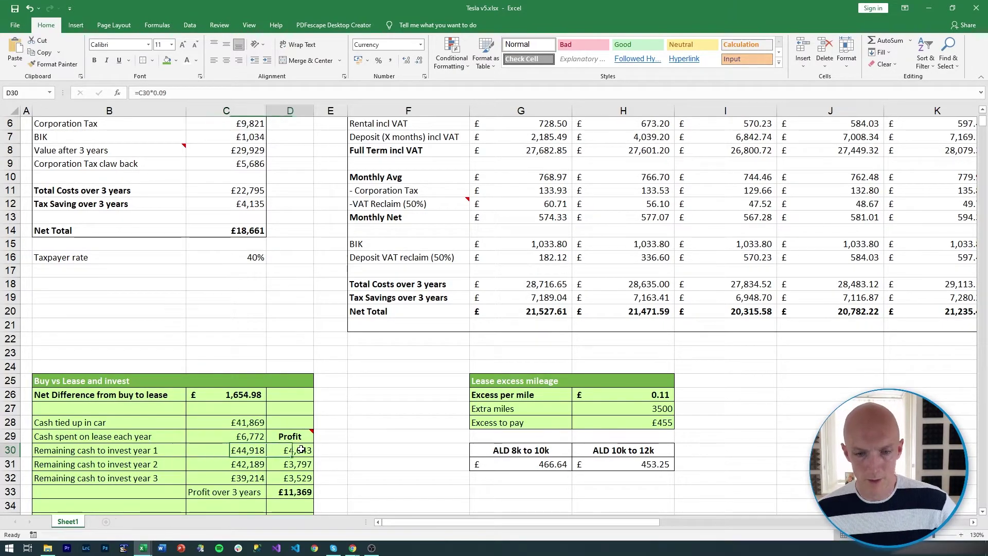
{"action": "left_click", "coordinate": [262, 451]}
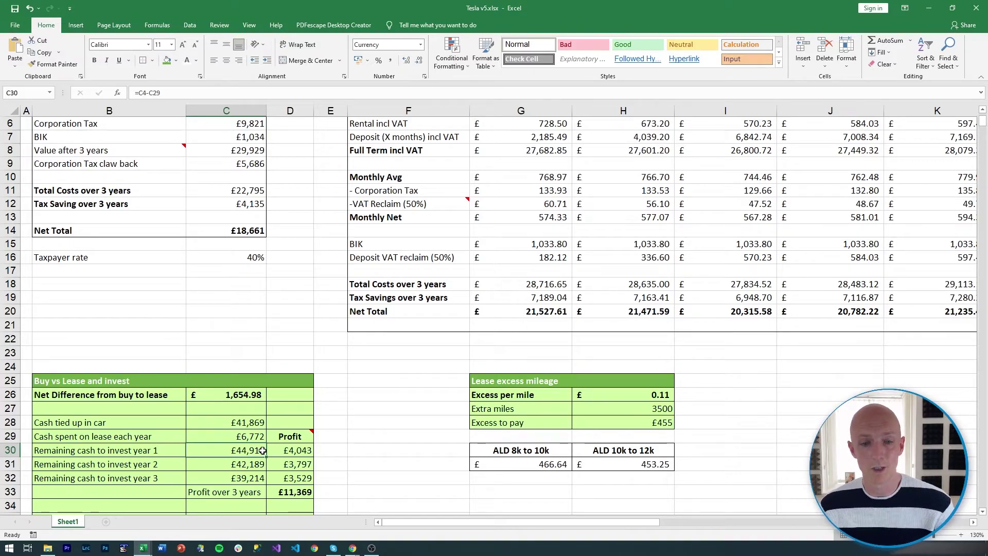
{"action": "left_click", "coordinate": [303, 452]}
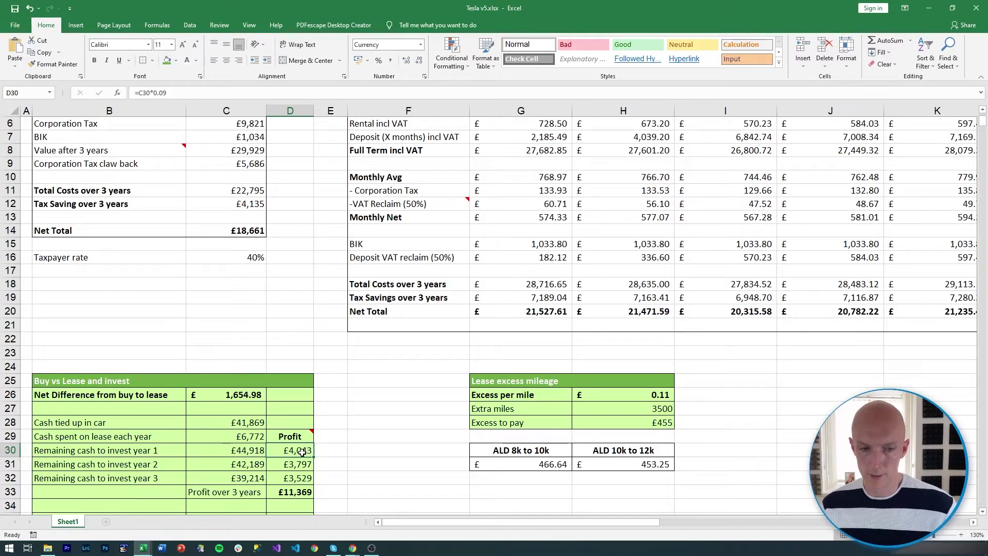
{"action": "left_click", "coordinate": [254, 451]}
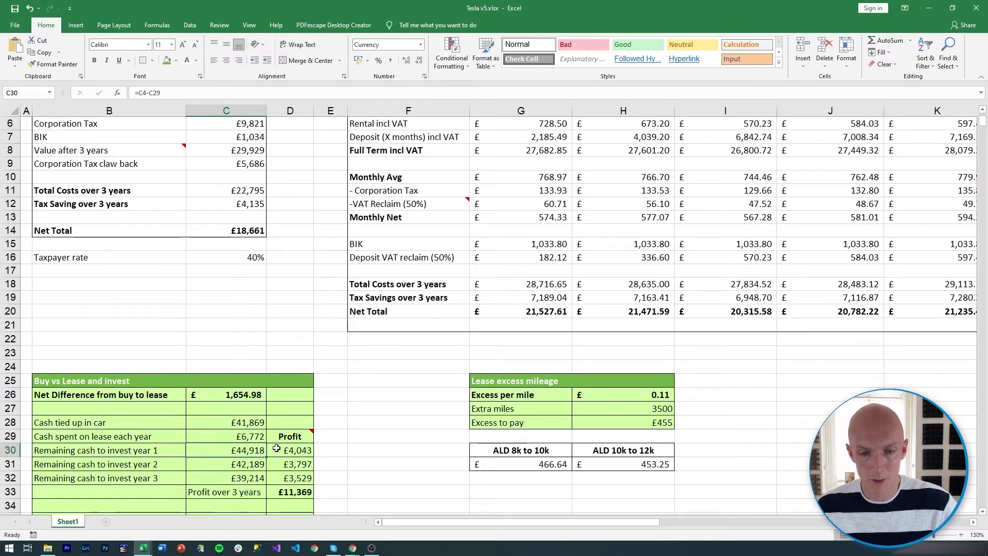
{"action": "left_click", "coordinate": [278, 450]}
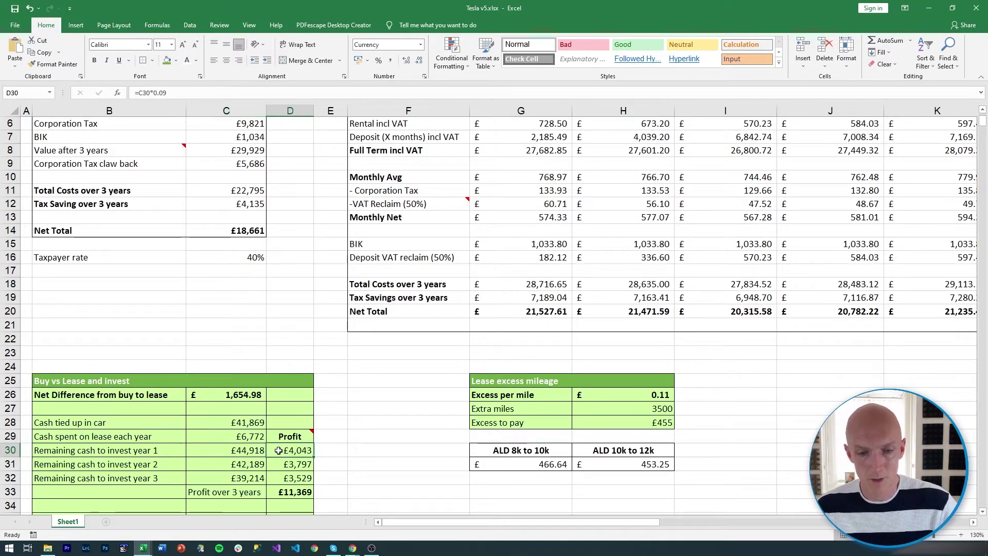
- Inspect the Remaining cash to invest year 2 formula and the profit formula for that year
{"action": "left_click", "coordinate": [255, 467]}
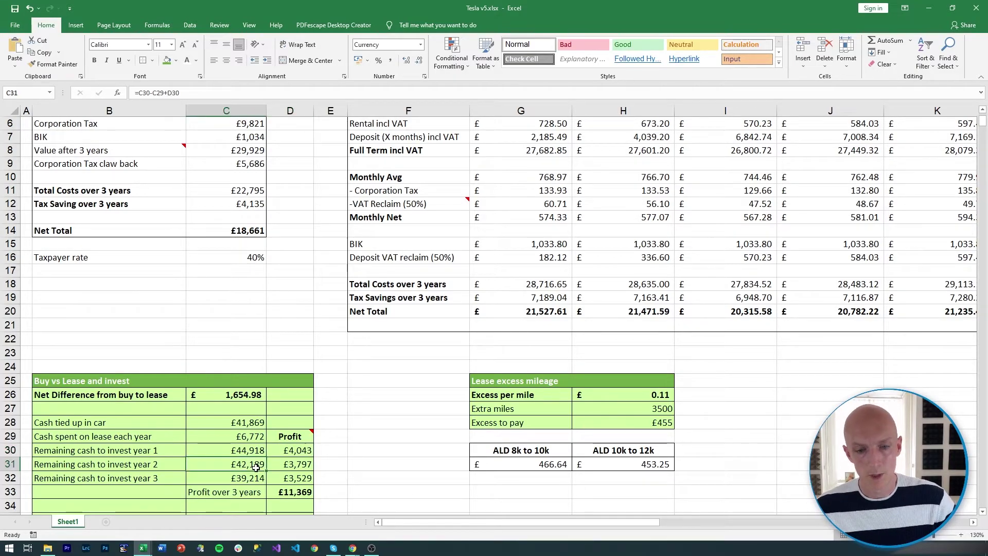
{"action": "double_click", "coordinate": [256, 467]}
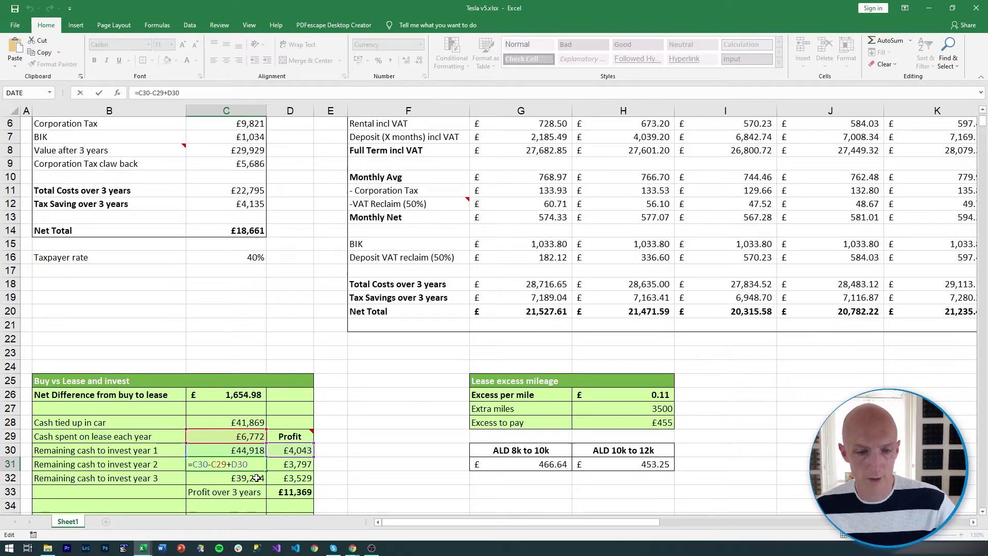
{"action": "key", "text": "Return"}
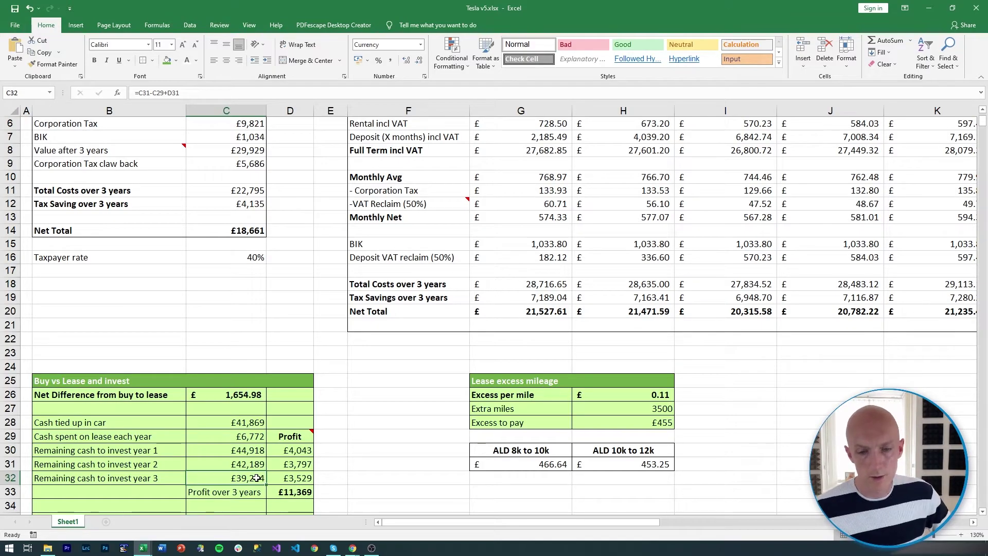
{"action": "key", "text": "Up"}
{"action": "key", "text": "Right"}
{"action": "key", "text": "Down"}
{"action": "key", "text": "Left"}
{"action": "key", "text": "Up"}
{"action": "key", "text": "Right"}
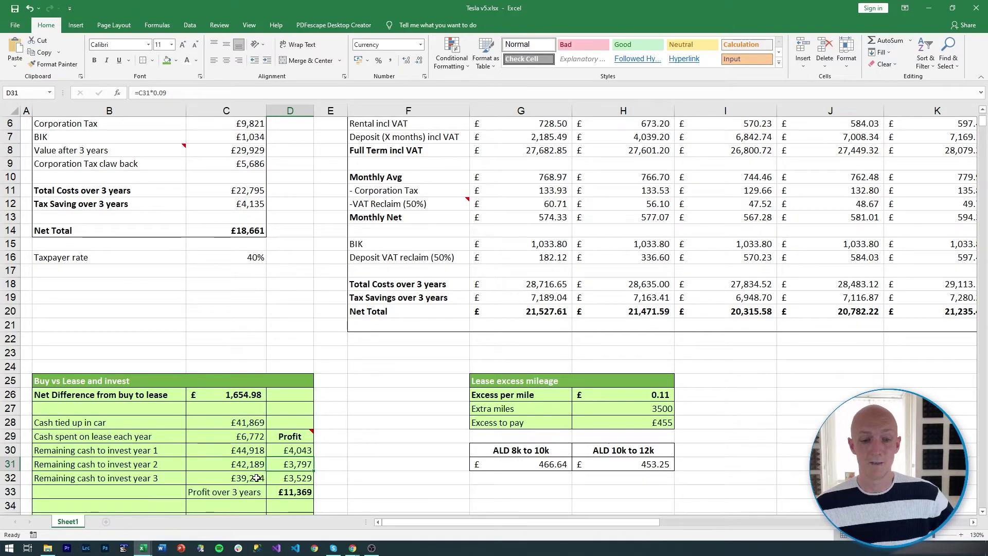
- Inspect the Remaining cash to invest year 3 formula and recheck Cash spent on lease each year
{"action": "key", "text": "Left"}
{"action": "key", "text": "Down"}
{"action": "key", "text": "F2"}
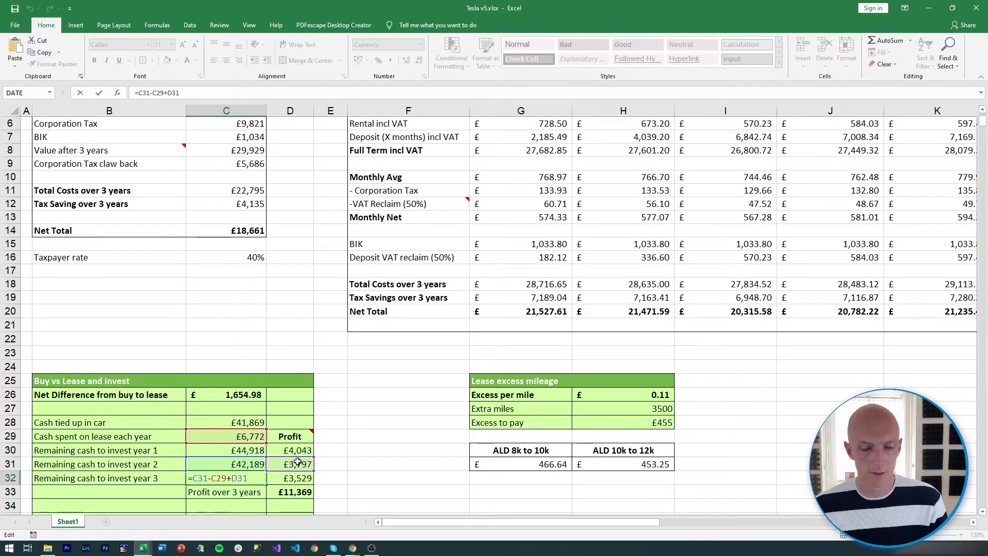
{"action": "key", "text": "Return"}
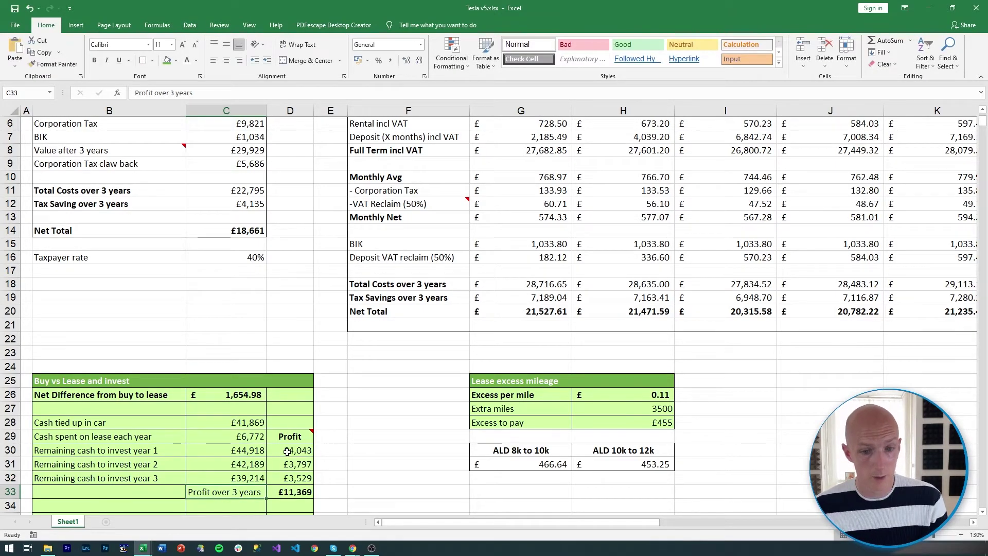
{"action": "left_click", "coordinate": [242, 441]}
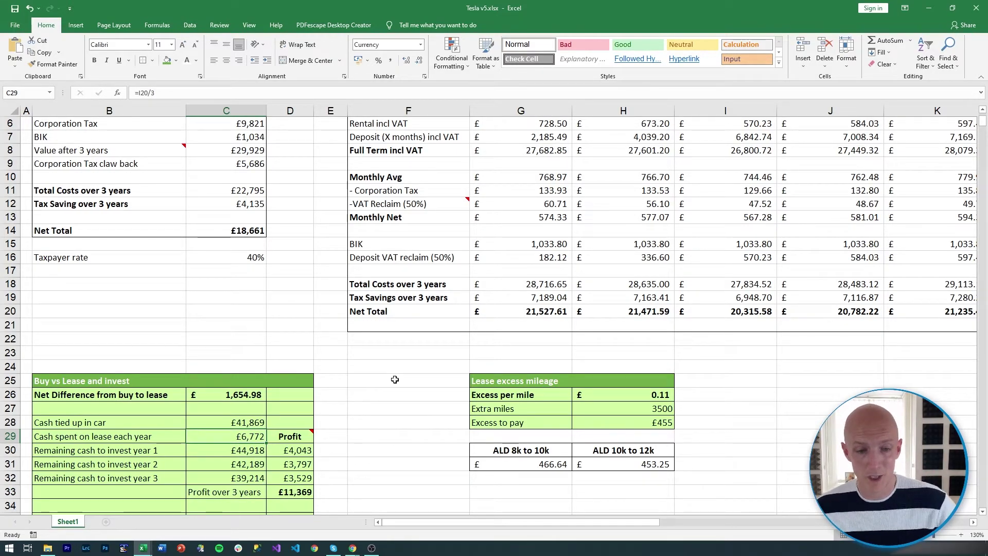
- Check the Profit over 3 years sum and the Net Difference from buy to lease formula
{"action": "scroll", "coordinate": [394, 384], "scroll_direction": "down", "scroll_amount": 2}
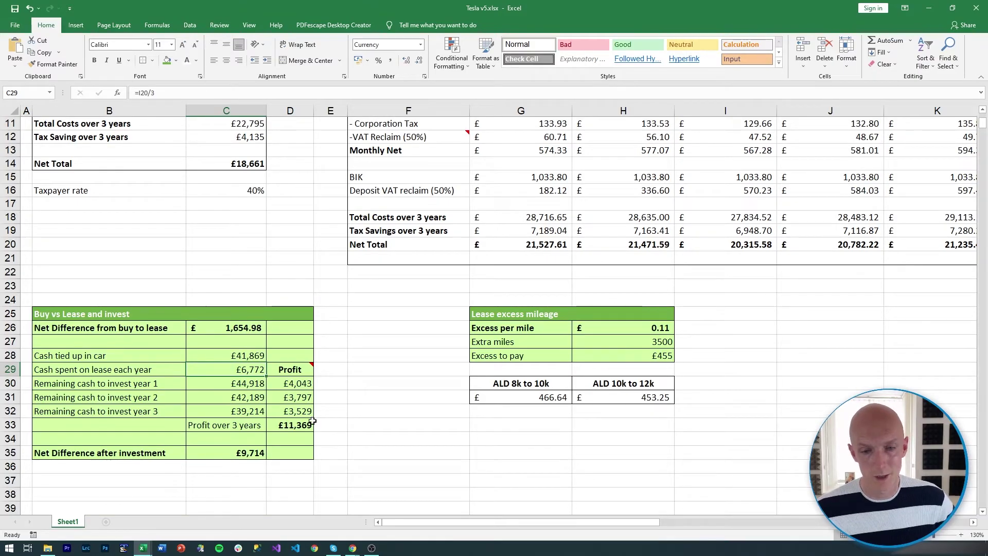
{"action": "left_click", "coordinate": [292, 426]}
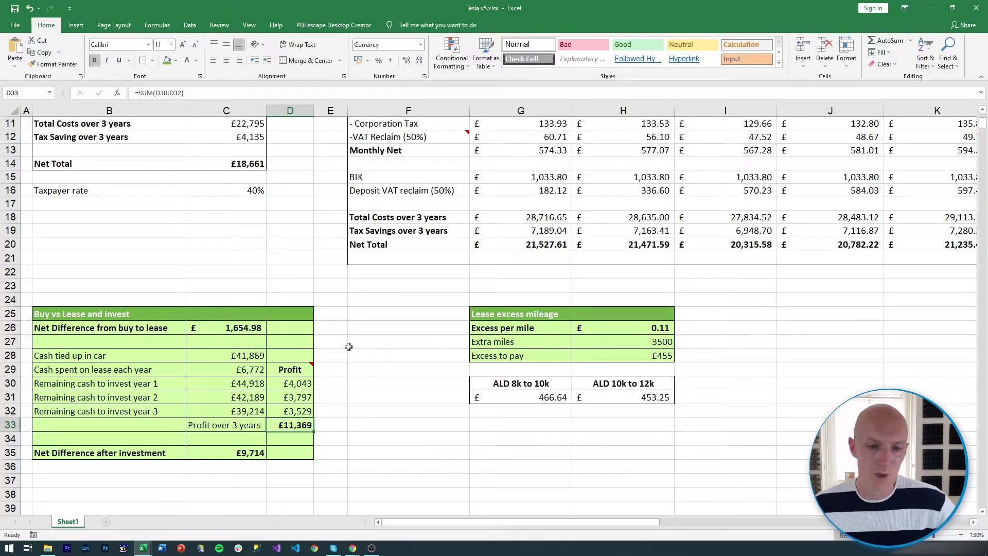
{"action": "key", "text": "Left"}
{"action": "key", "text": "Up"}
{"action": "key", "text": "Up"}
{"action": "key", "text": "Up"}
{"action": "key", "text": "Up"}
{"action": "key", "text": "Up"}
{"action": "key", "text": "Up"}
{"action": "key", "text": "Up"}
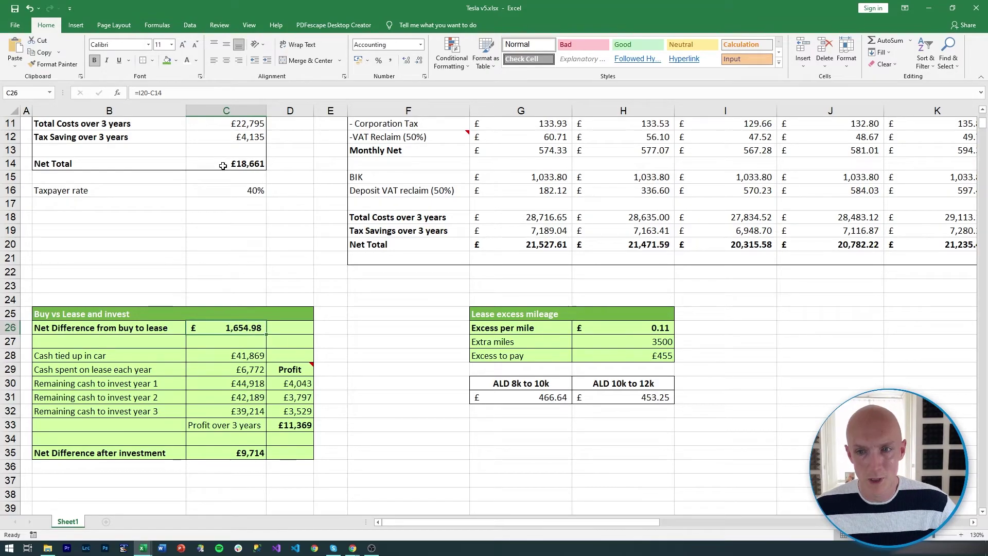
- Try £6,500 as the Profit over 3 years, check the Net Difference after investment, and undo the change
{"action": "left_click", "coordinate": [298, 426]}
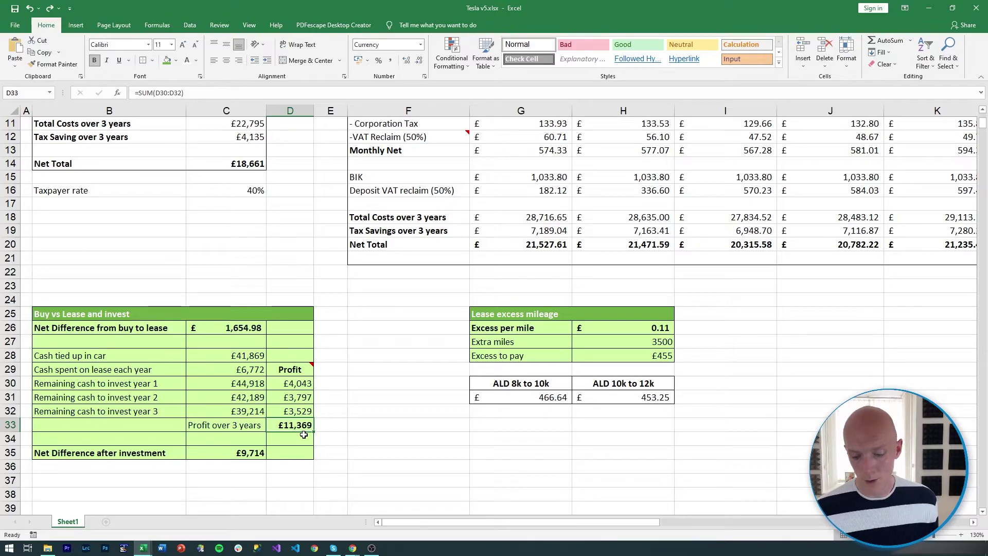
{"action": "type", "text": "6500"}
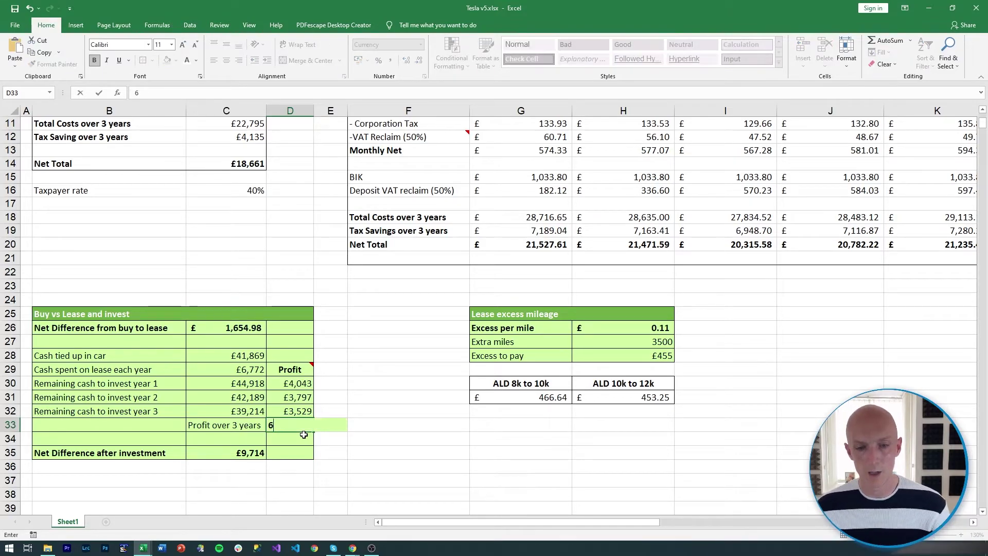
{"action": "key", "text": "Return"}
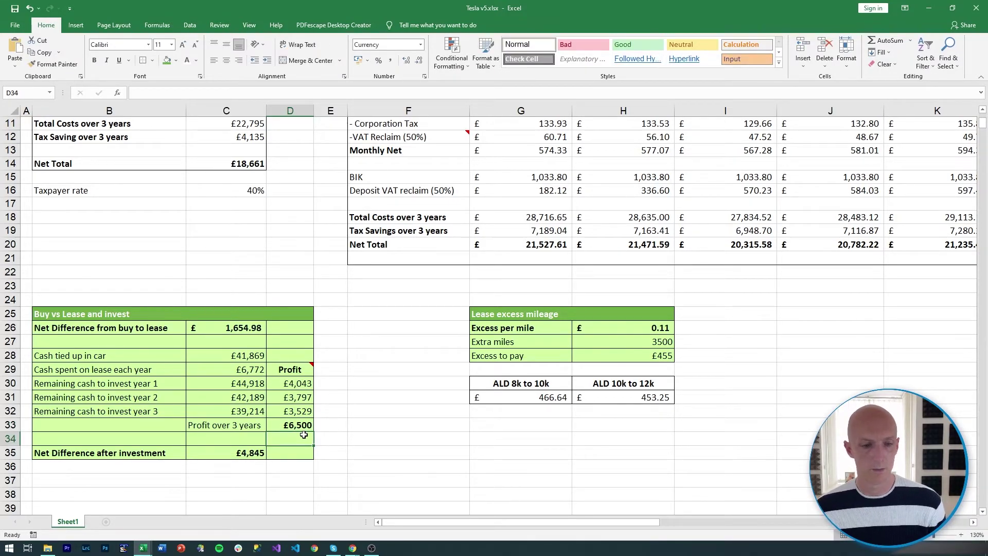
{"action": "key", "text": "Left"}
{"action": "key", "text": "Down"}
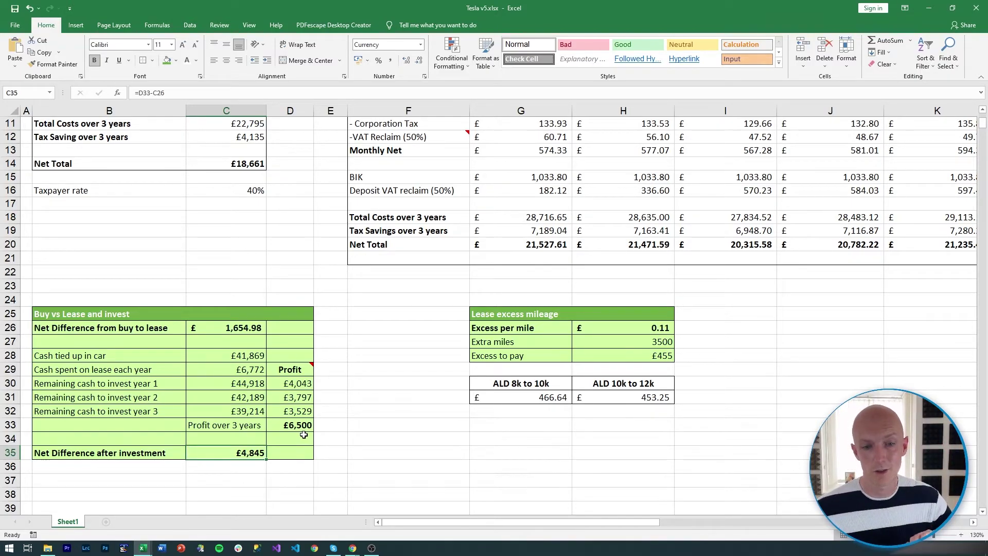
{"action": "key", "text": "ctrl+z"}
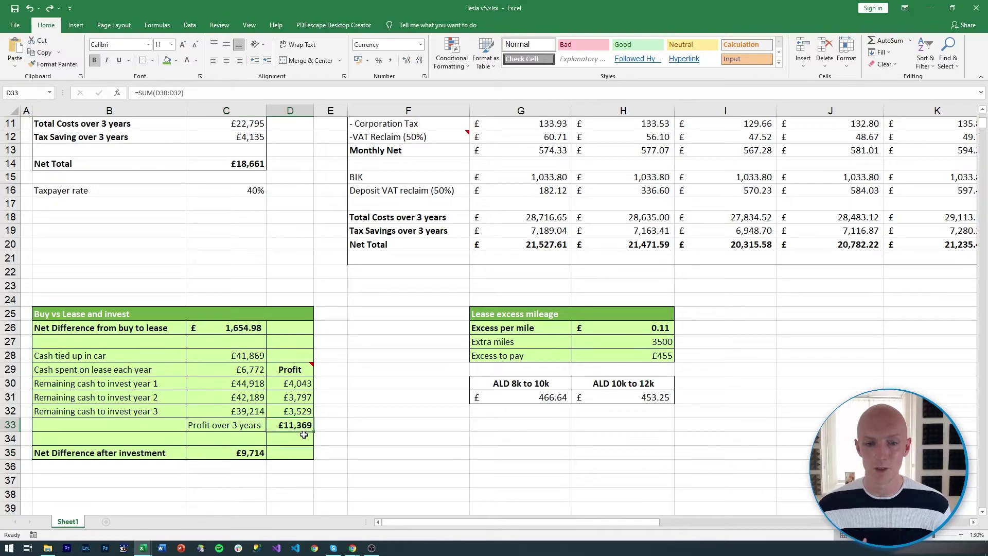